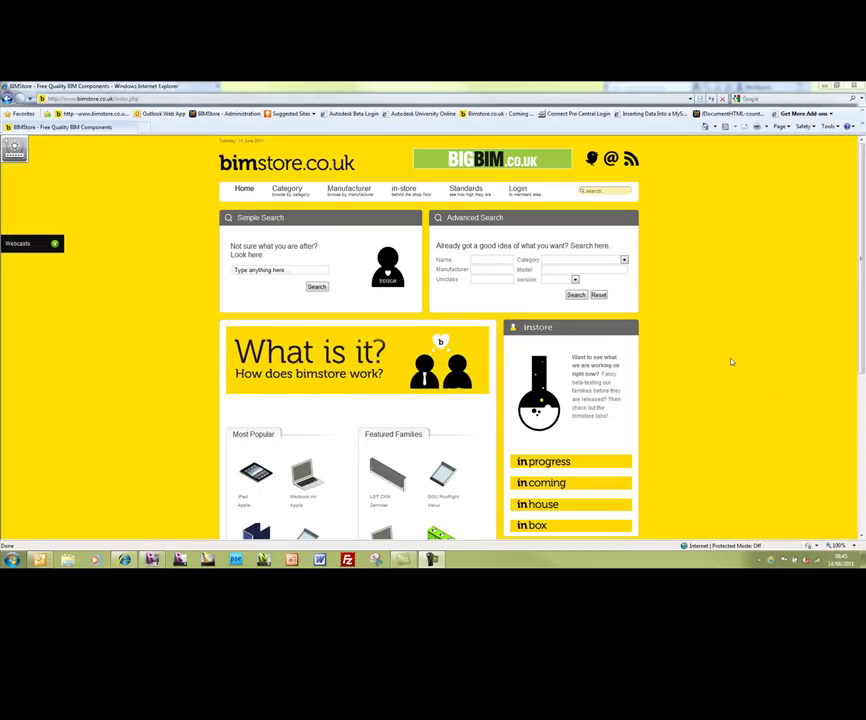
# Log in to bimstore.co.uk with the member username and account password
pyautogui.scroll(-2, 766, 347)
pyautogui.scroll(-2, 766, 347)
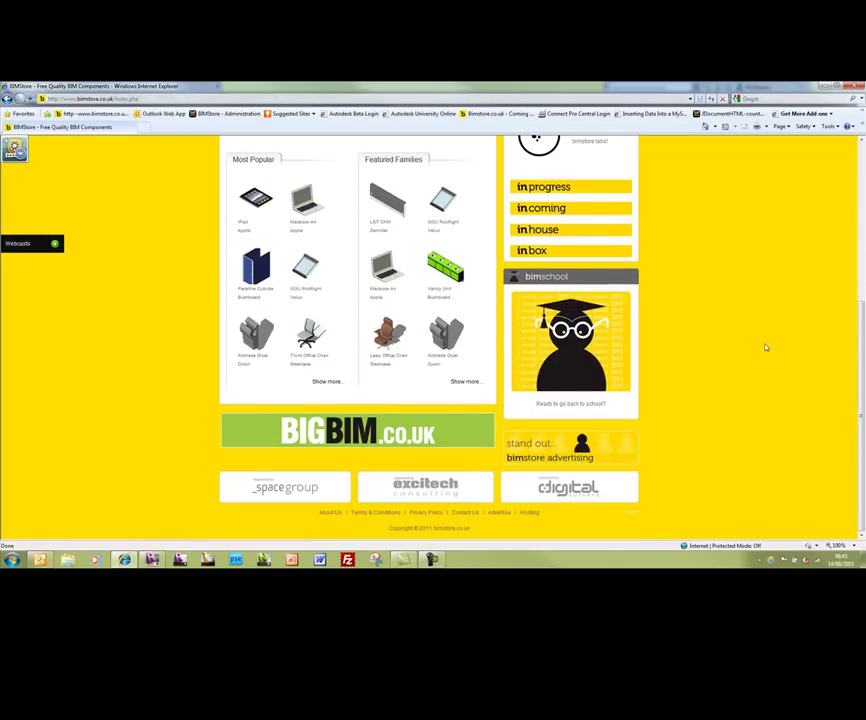
pyautogui.scroll(3, 766, 347)
pyautogui.scroll(1, 766, 347)
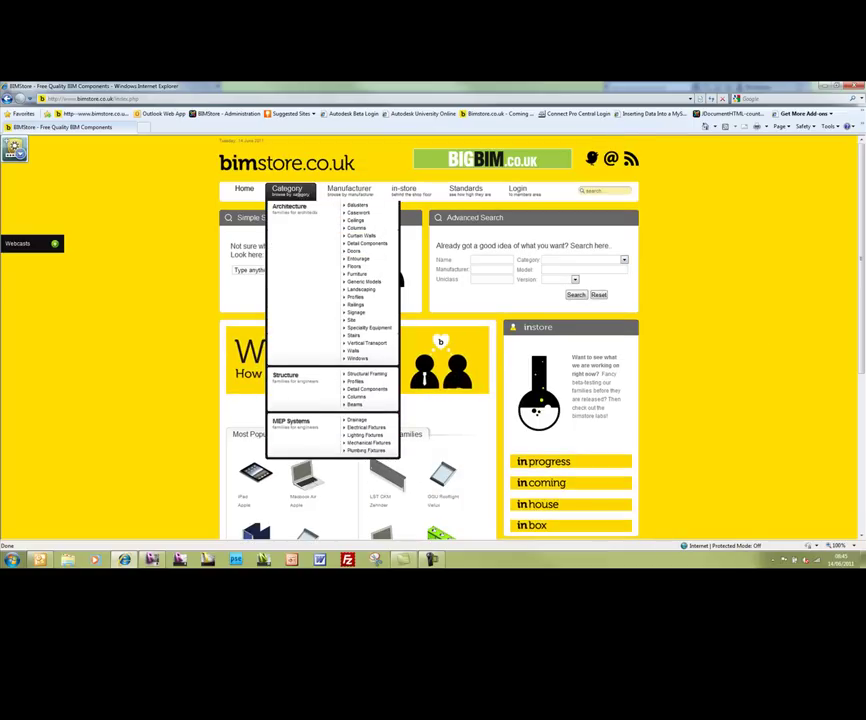
pyautogui.moveTo(465, 190)
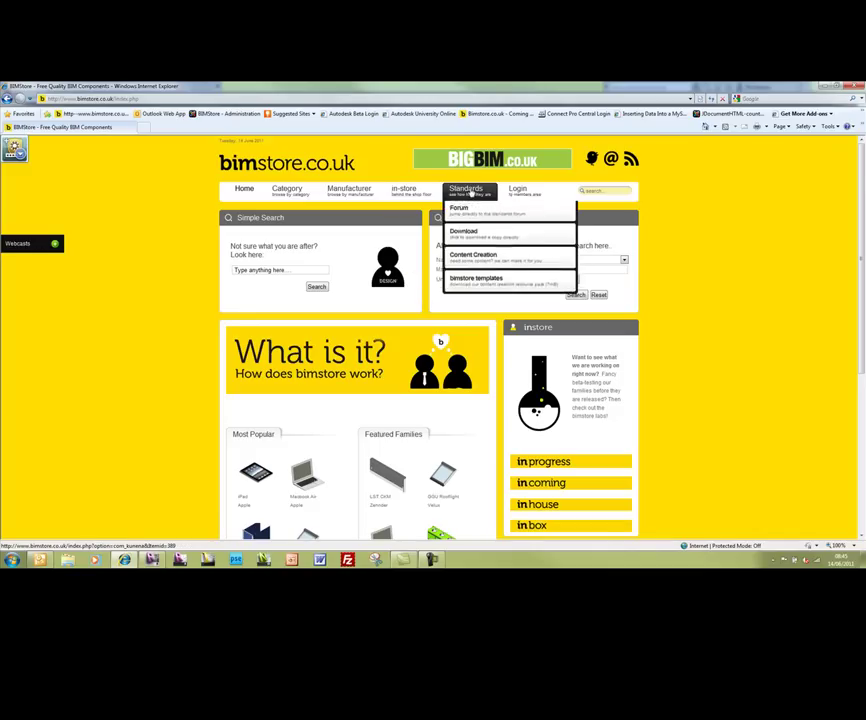
pyautogui.moveTo(517, 190)
pyautogui.click(523, 229)
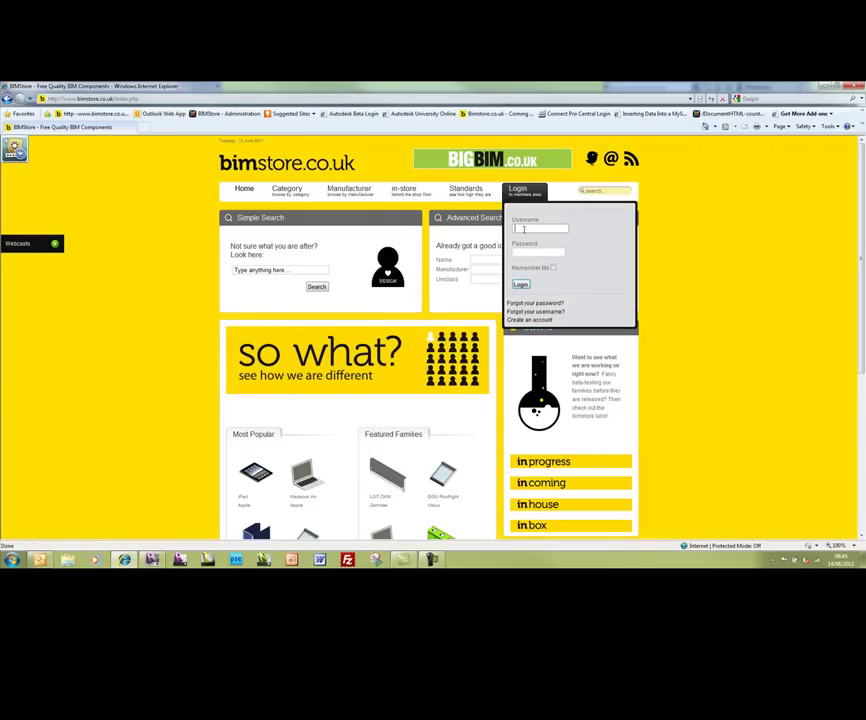
pyautogui.write('Adam')
pyautogui.press('Tab')
pyautogui.write('password')
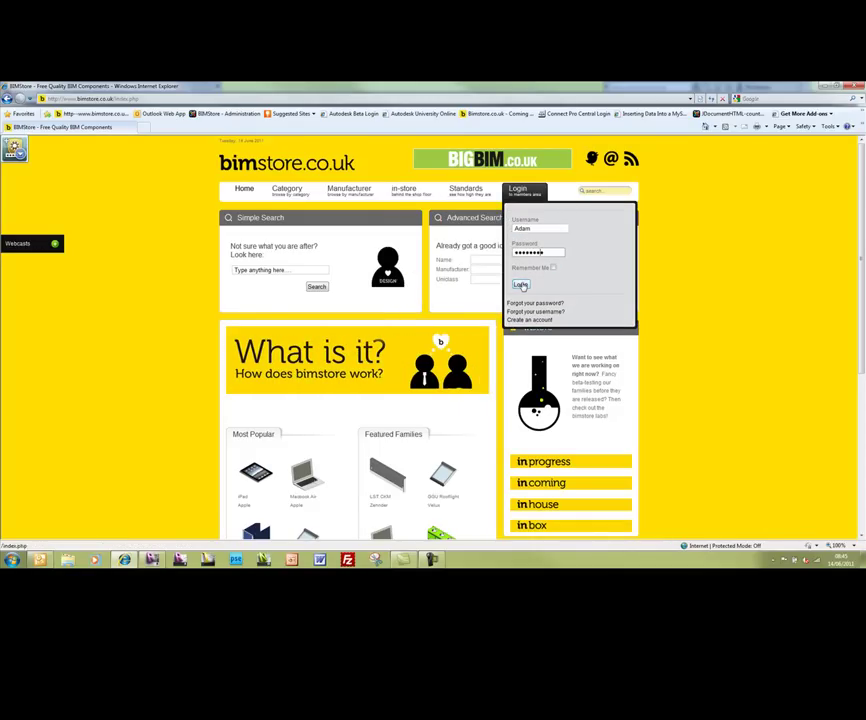
pyautogui.click(520, 286)
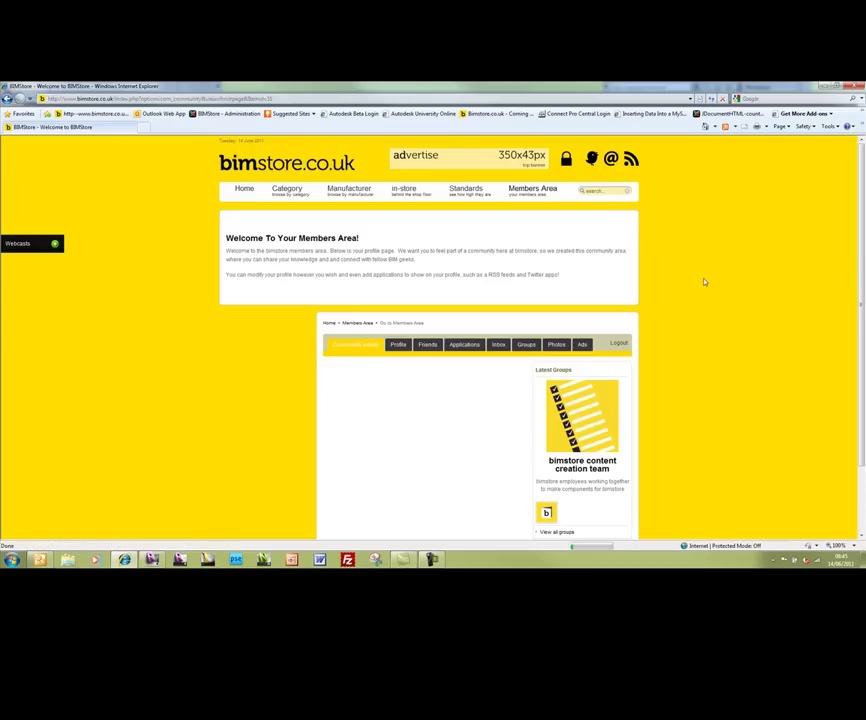
pyautogui.scroll(-3, 704, 282)
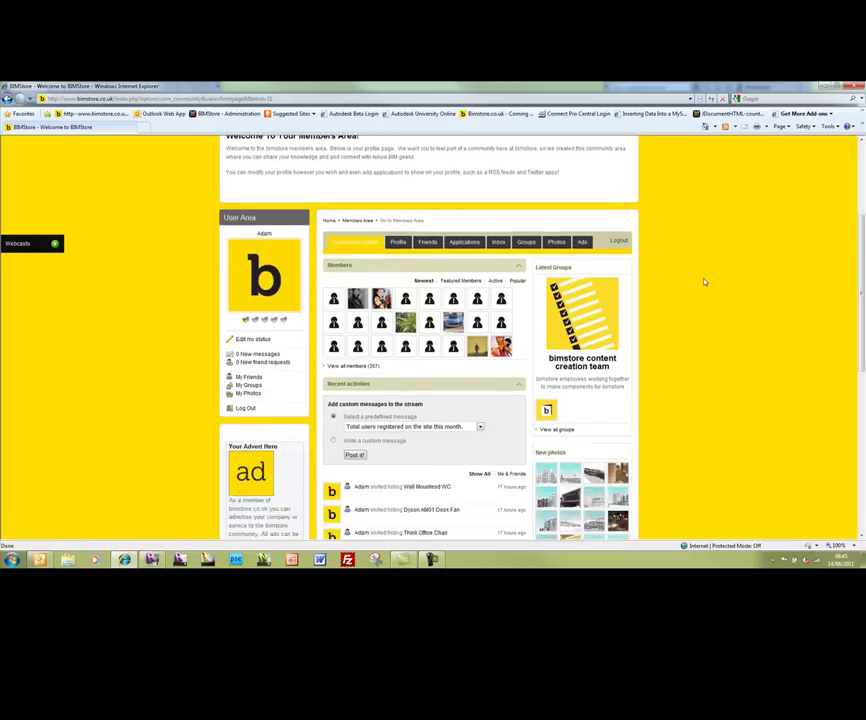
pyautogui.scroll(-1, 704, 282)
pyautogui.scroll(2, 704, 282)
pyautogui.scroll(2, 670, 268)
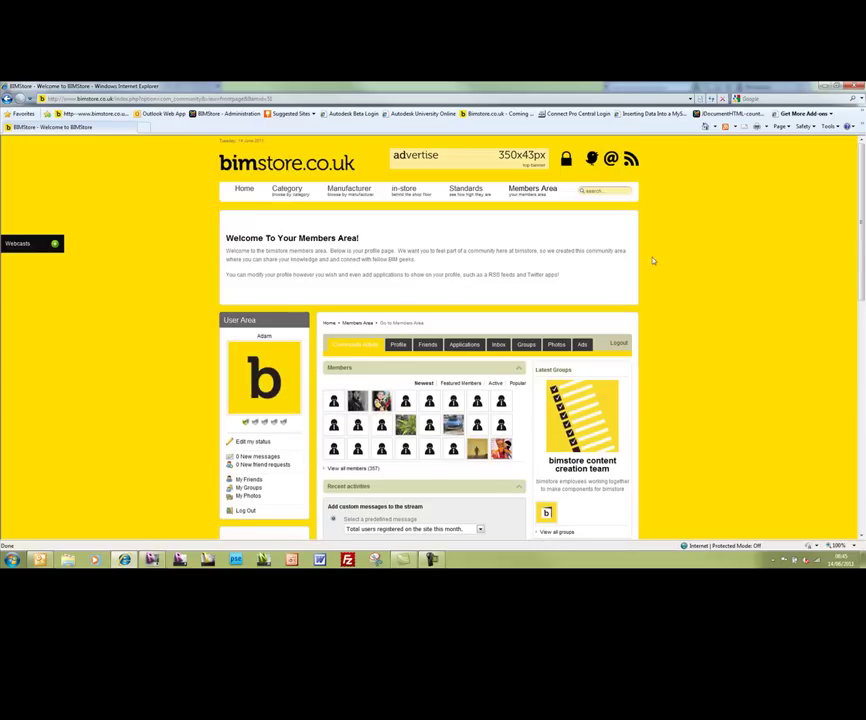
pyautogui.moveTo(349, 190)
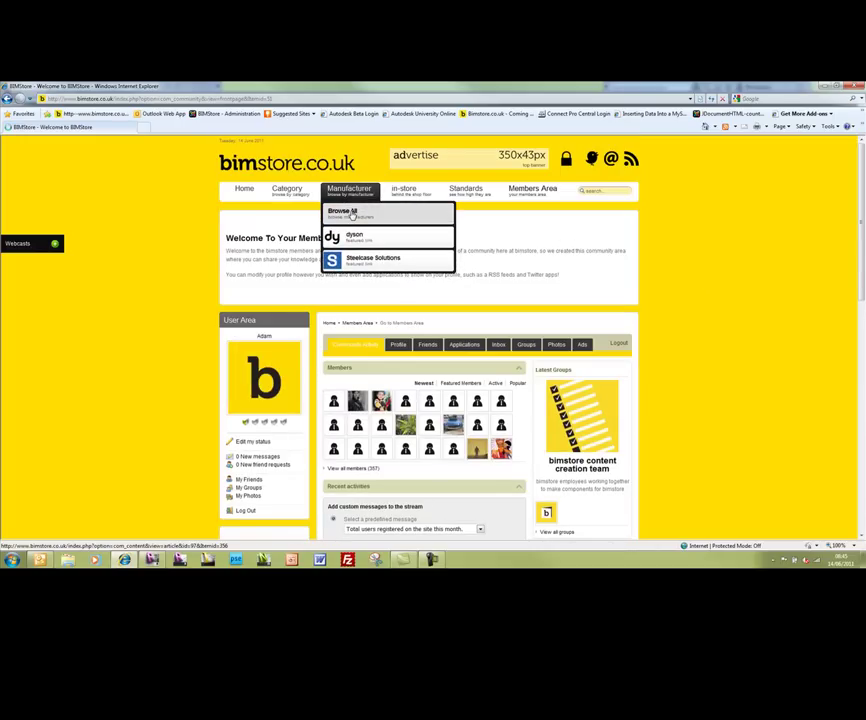
# Browse all manufacturers, open Zehnder's page and scroll through its product listings
pyautogui.click(352, 213)
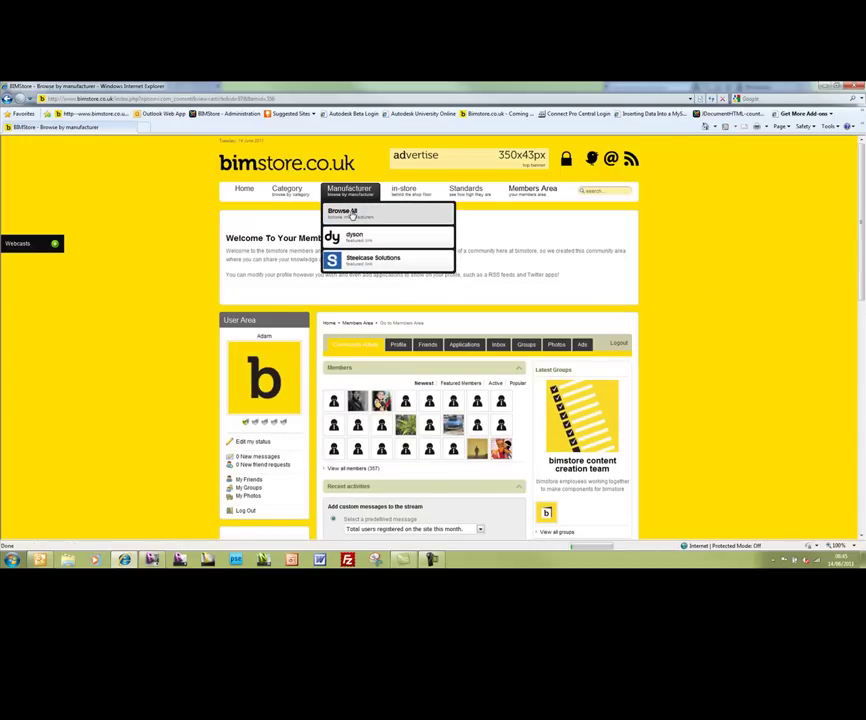
pyautogui.scroll(-2, 406, 260)
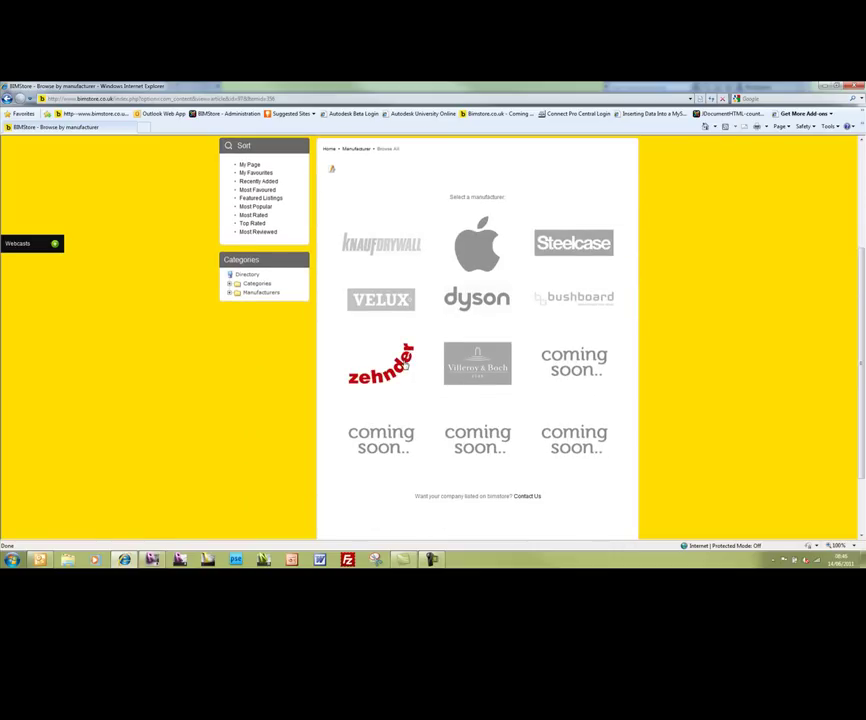
pyautogui.click(405, 366)
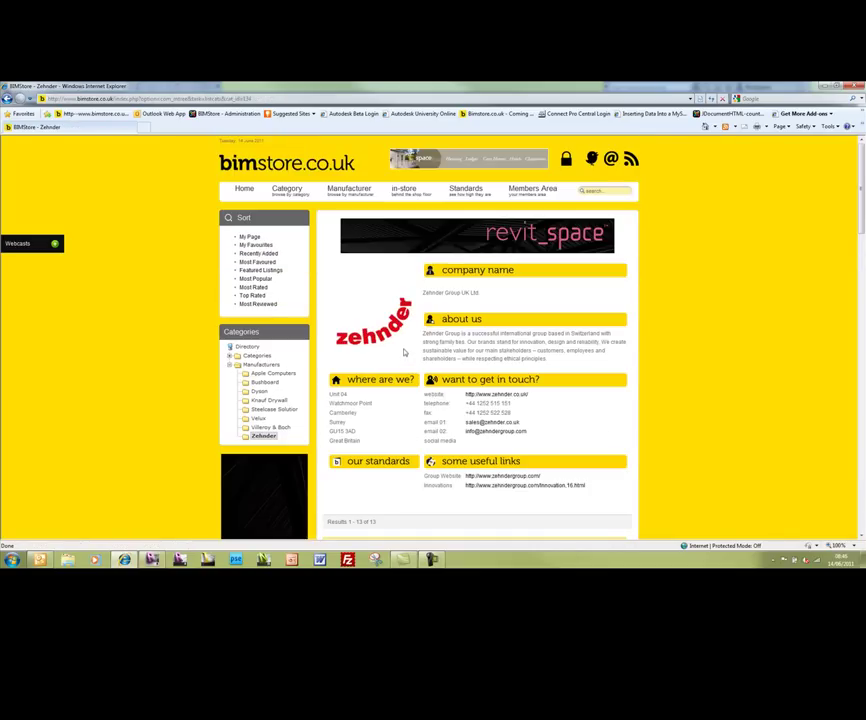
pyautogui.scroll(-3, 404, 352)
pyautogui.scroll(-3, 404, 350)
pyautogui.scroll(-3, 404, 350)
pyautogui.scroll(-2, 404, 348)
pyautogui.scroll(-3, 404, 348)
pyautogui.scroll(-1, 404, 350)
pyautogui.scroll(2, 405, 351)
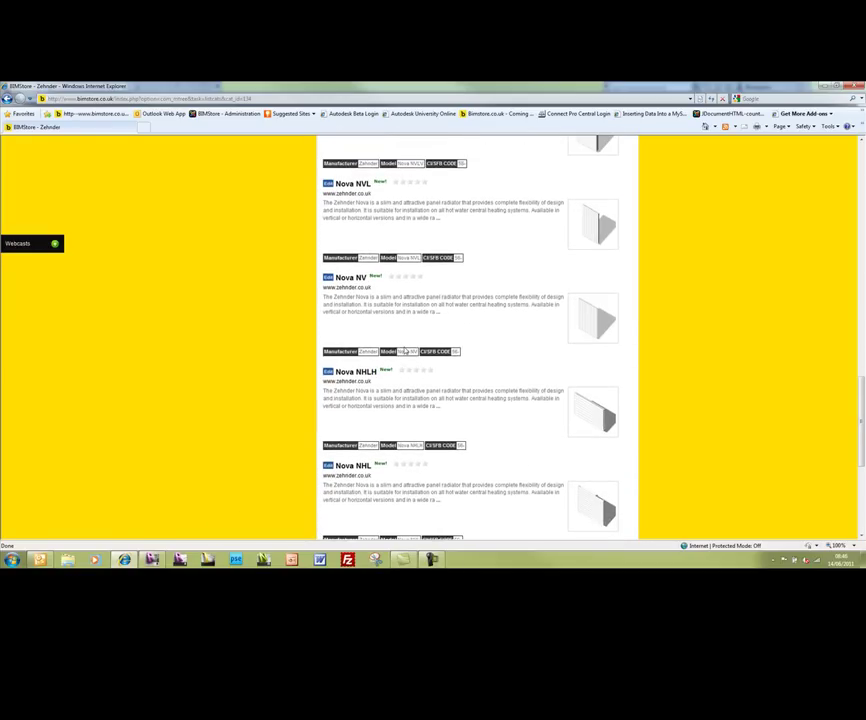
# Open the Nova NHLH product page and preview its second image, then close the preview
pyautogui.click(347, 372)
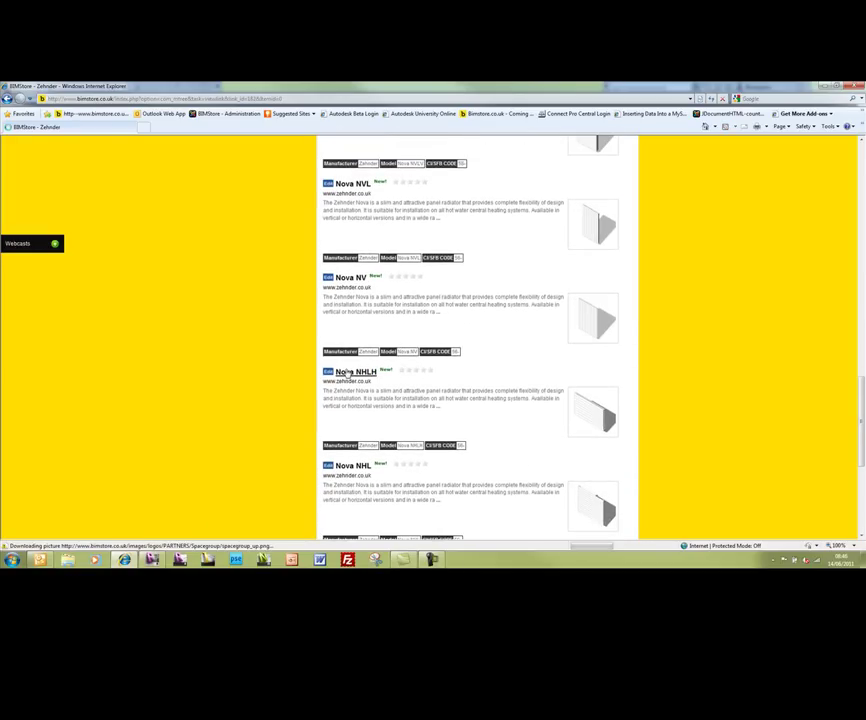
pyautogui.scroll(-2, 422, 346)
pyautogui.scroll(-1, 422, 346)
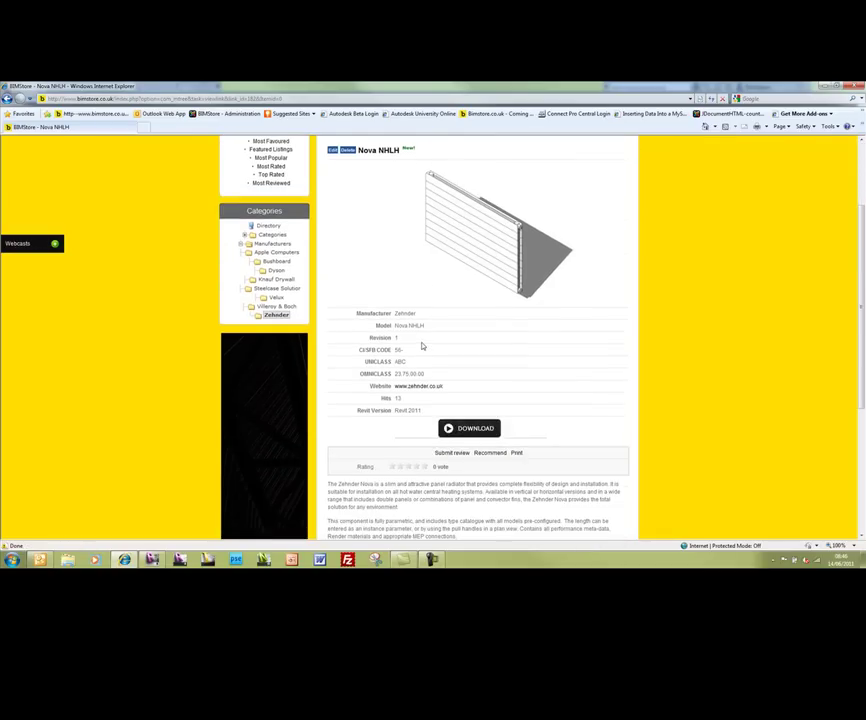
pyautogui.scroll(-2, 422, 346)
pyautogui.scroll(-1, 422, 346)
pyautogui.click(432, 382)
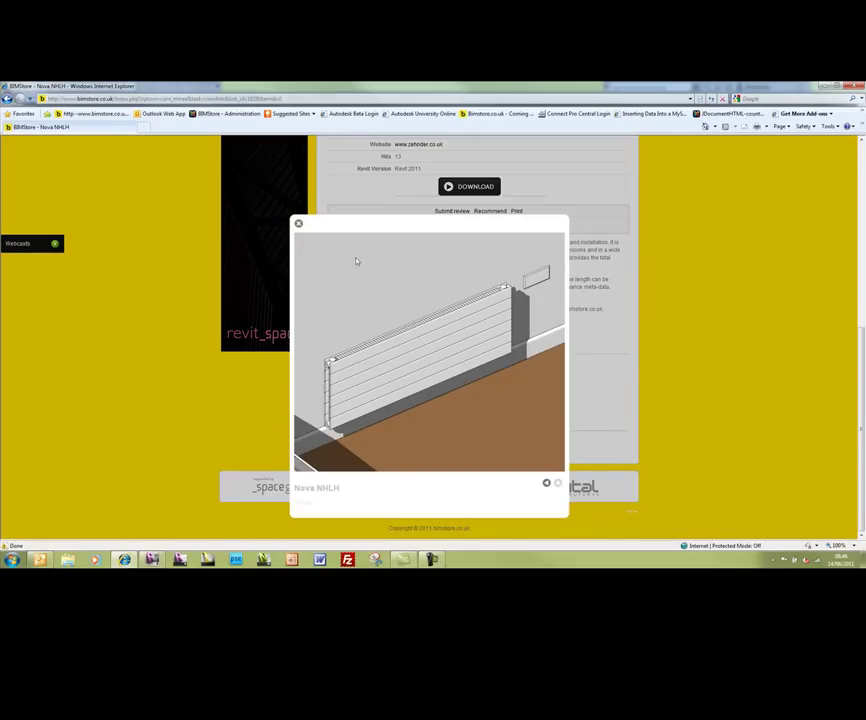
pyautogui.click(296, 224)
pyautogui.scroll(2, 458, 319)
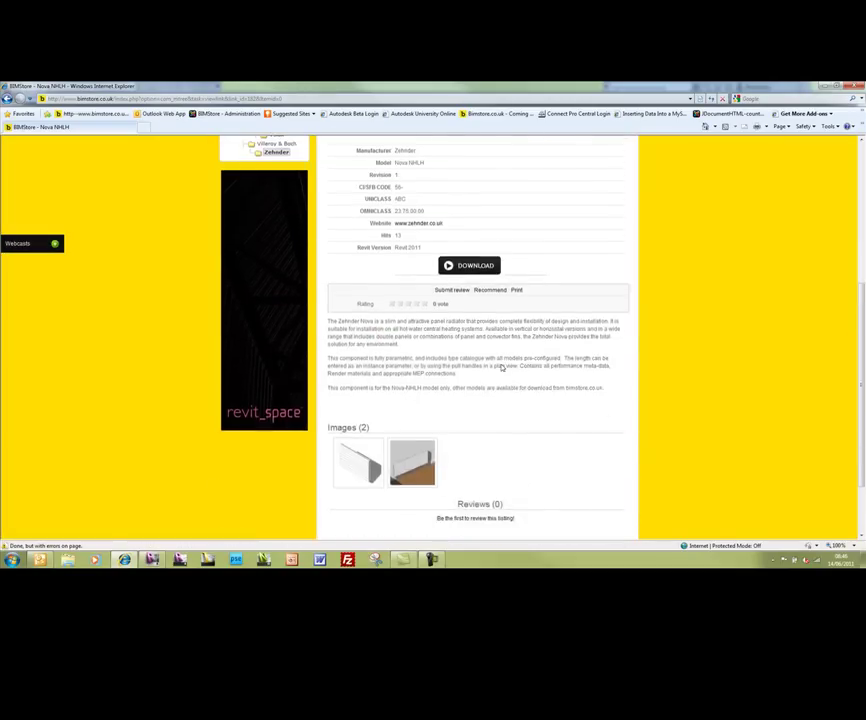
pyautogui.scroll(2, 499, 363)
pyautogui.scroll(1, 506, 329)
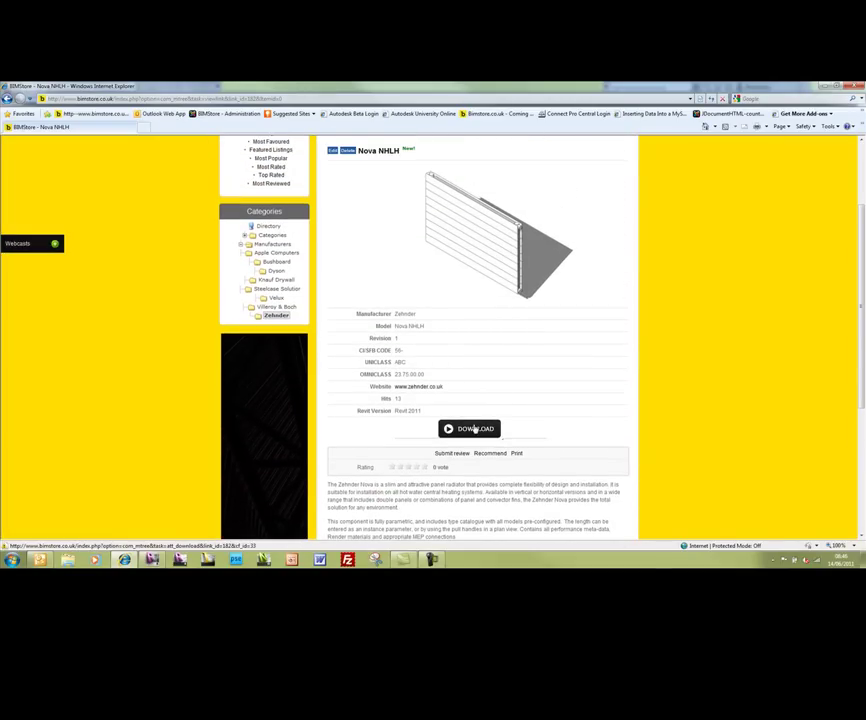
# Download the Nova_NHLH_Range zip to the Desktop and dismiss the completed-download notice
pyautogui.click(476, 428)
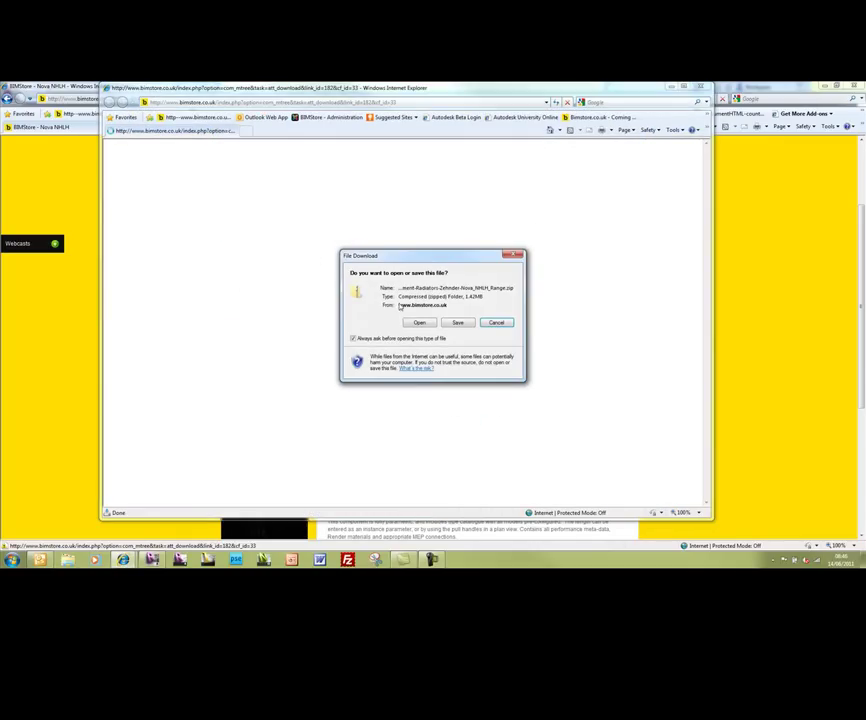
pyautogui.click(456, 322)
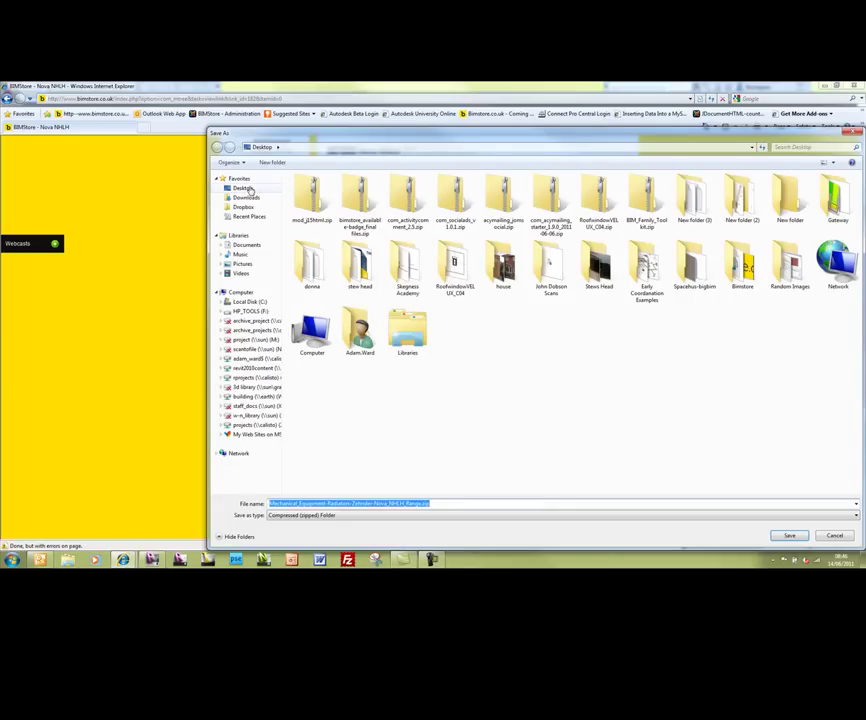
pyautogui.click(247, 189)
pyautogui.click(778, 538)
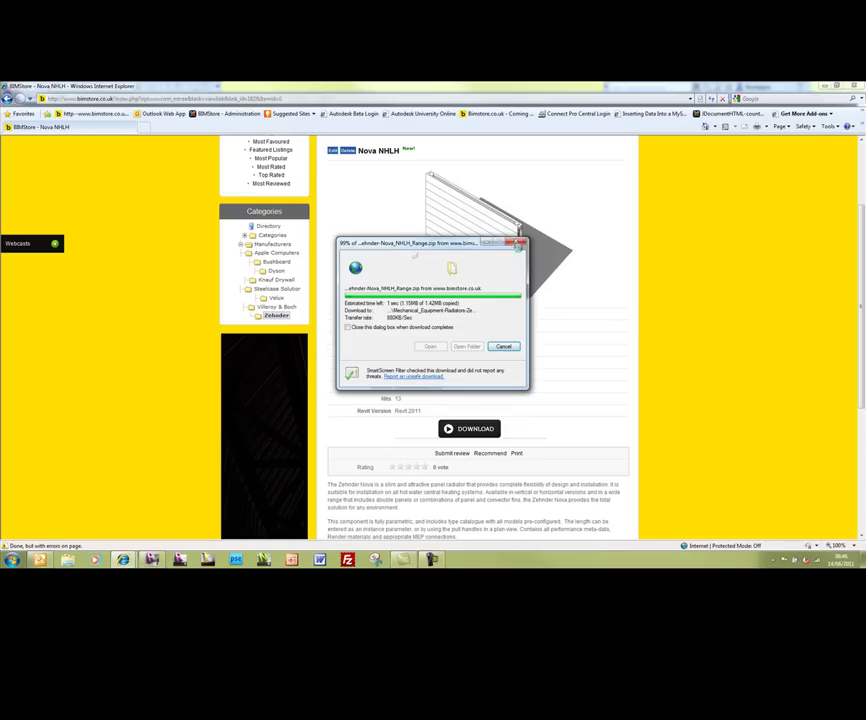
pyautogui.click(466, 346)
pyautogui.scroll(3, 722, 243)
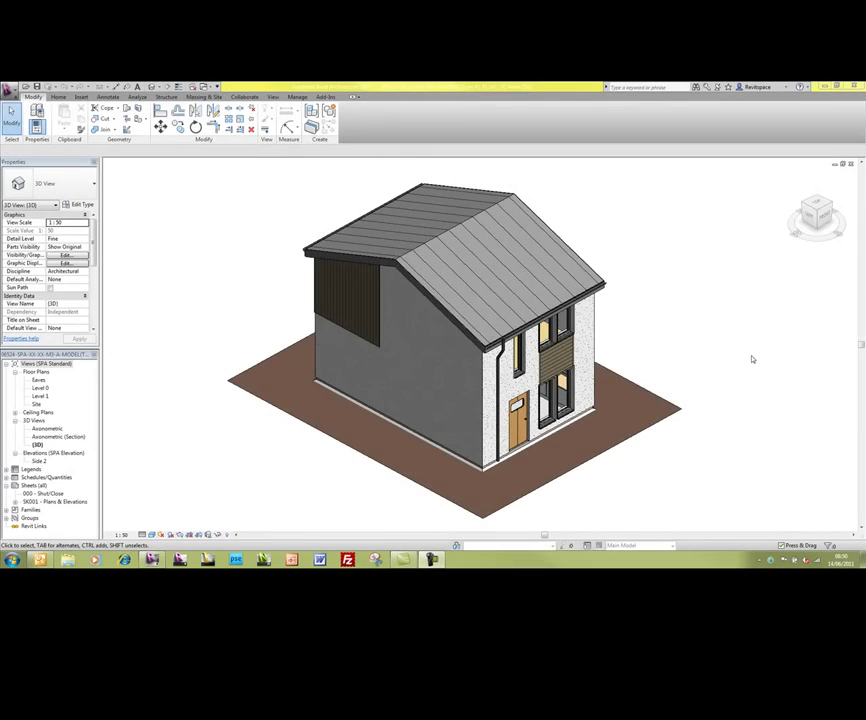
# Enable the 3D view's section box and lower it to cut away roof and upper floor
pyautogui.keyDown('shift'); pyautogui.moveTo(752, 359); pyautogui.dragTo(168, 339, button='middle'); pyautogui.keyUp('shift')
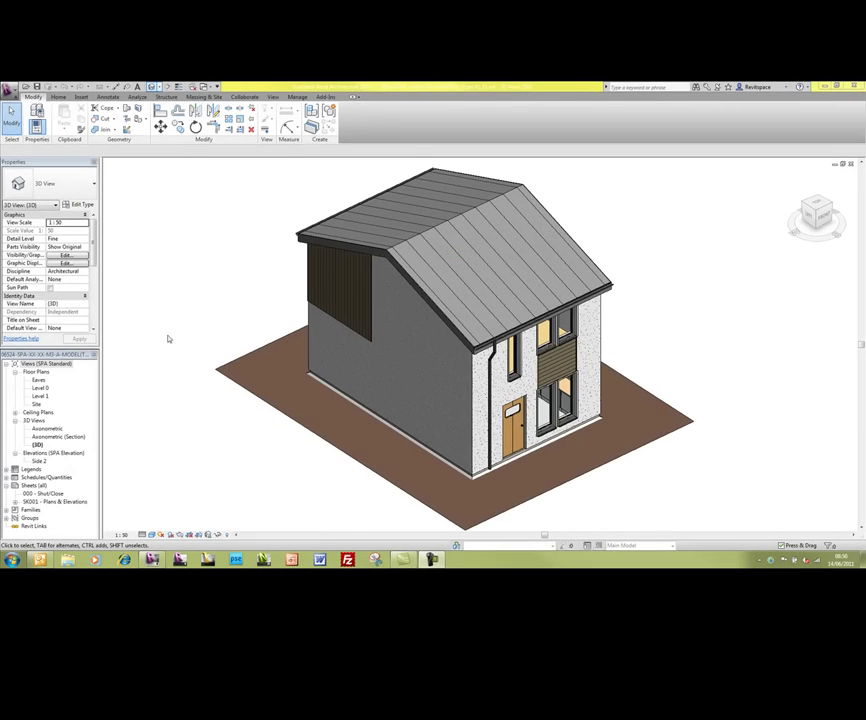
pyautogui.scroll(-5, 95, 253)
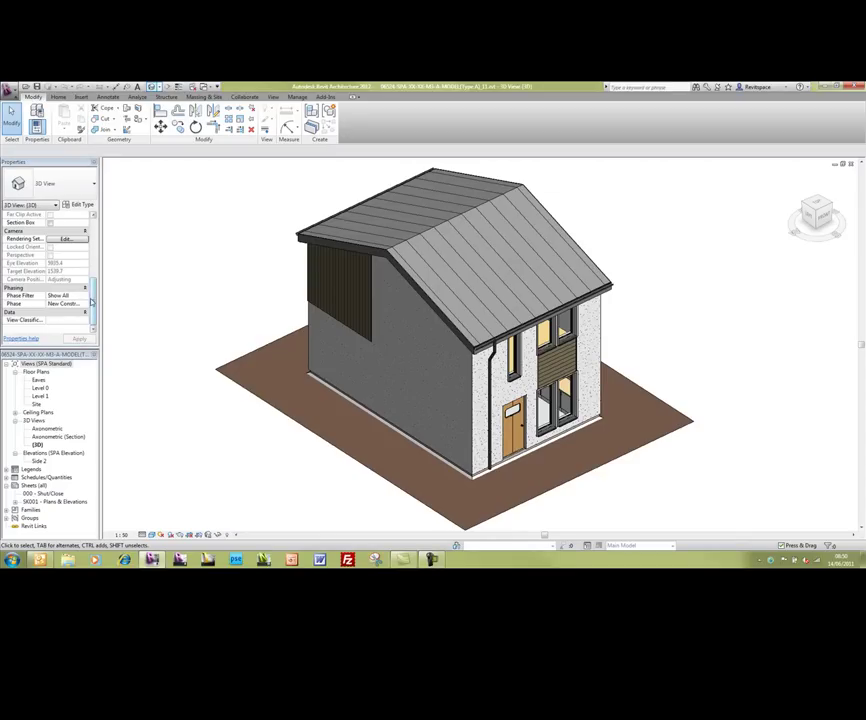
pyautogui.scroll(2, 95, 295)
pyautogui.click(50, 261)
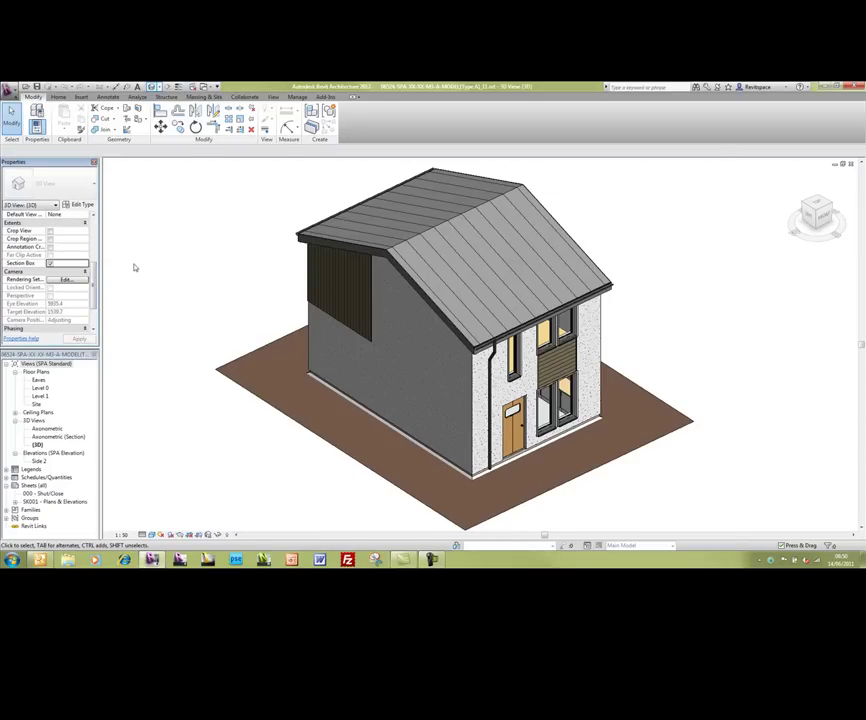
pyautogui.click(453, 176)
pyautogui.scroll(-2, 453, 176)
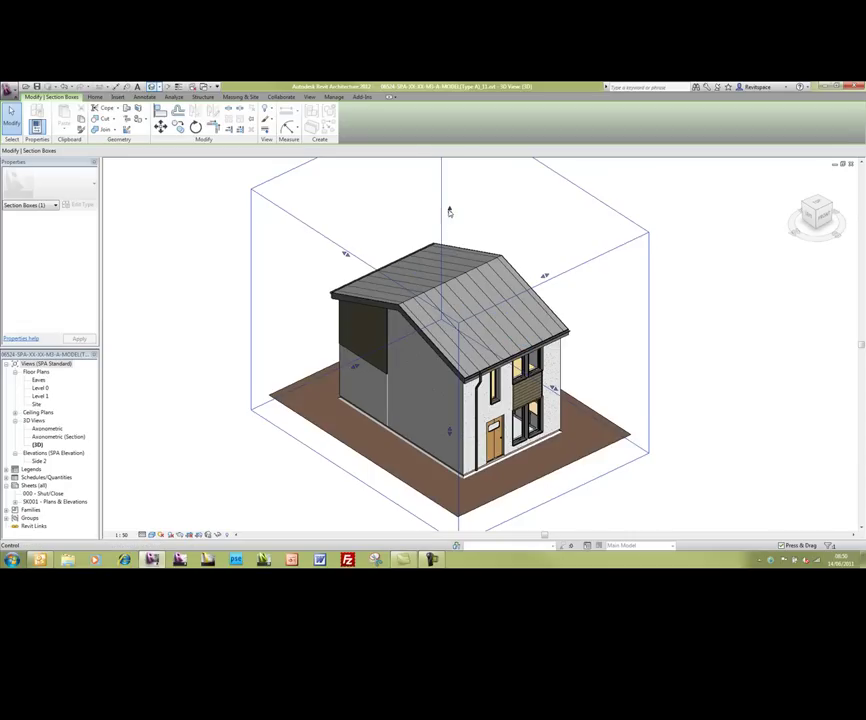
pyautogui.moveTo(449, 211); pyautogui.dragTo(449, 372)
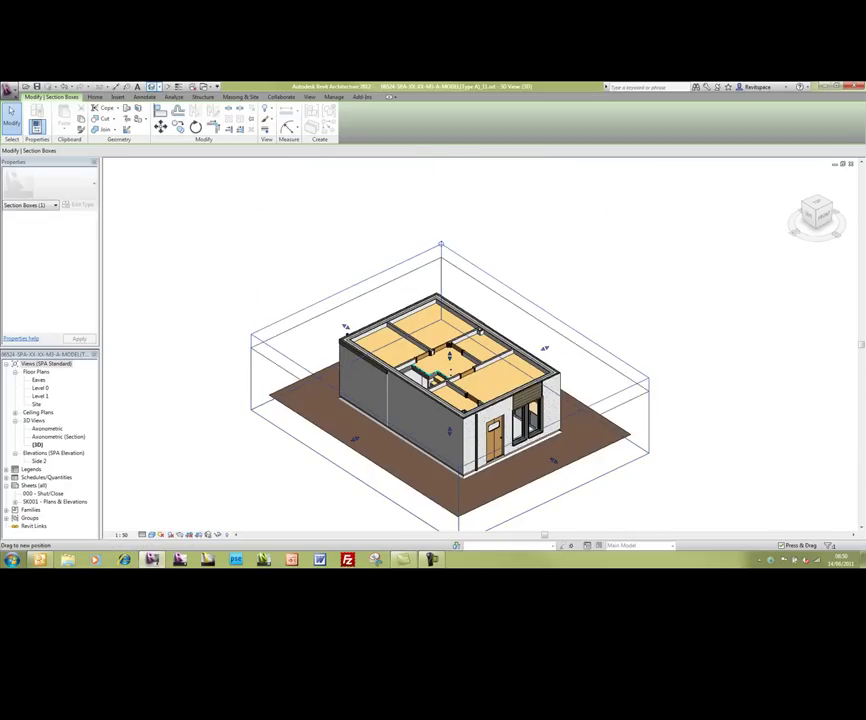
pyautogui.moveTo(463, 373)
pyautogui.keyDown('shift'); pyautogui.mouseDown(button='middle')
pyautogui.moveTo(380, 400)
pyautogui.moveTo(300, 450)
pyautogui.mouseUp(button='middle'); pyautogui.keyUp('shift')
pyautogui.scroll(5, 220, 507)
# Set the view scale to 1:5, then bring up the Home tab's Component choices
pyautogui.click(118, 535)
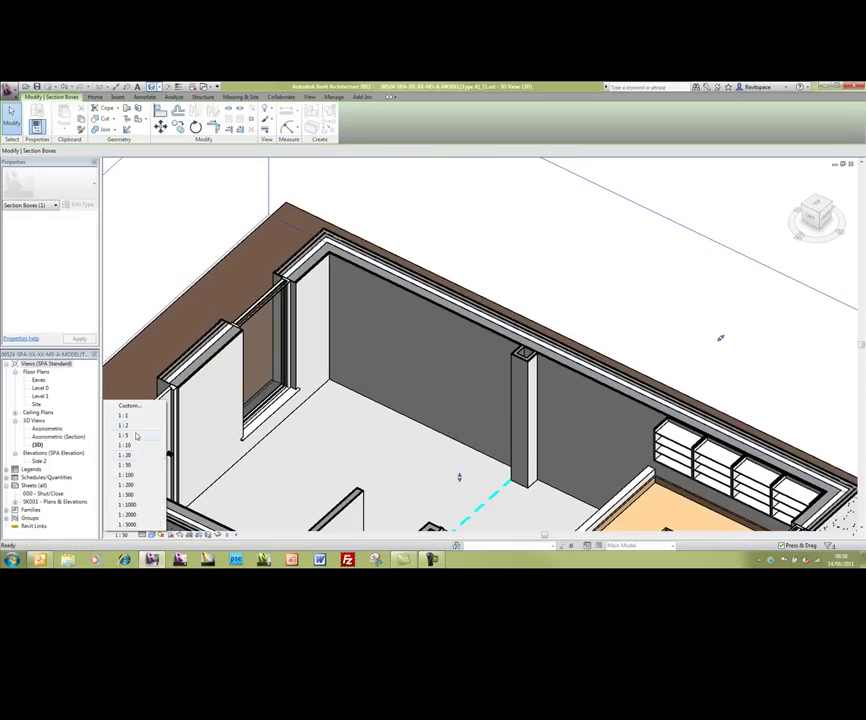
pyautogui.click(136, 434)
pyautogui.moveTo(465, 333)
pyautogui.keyDown('shift'); pyautogui.mouseDown(button='middle')
pyautogui.moveTo(725, 360)
pyautogui.moveTo(737, 329)
pyautogui.moveTo(365, 348)
pyautogui.moveTo(543, 350)
pyautogui.moveTo(477, 412)
pyautogui.moveTo(464, 408)
pyautogui.moveTo(412, 447)
pyautogui.mouseUp(button='middle'); pyautogui.keyUp('shift')
pyautogui.scroll(-5, 412, 447)
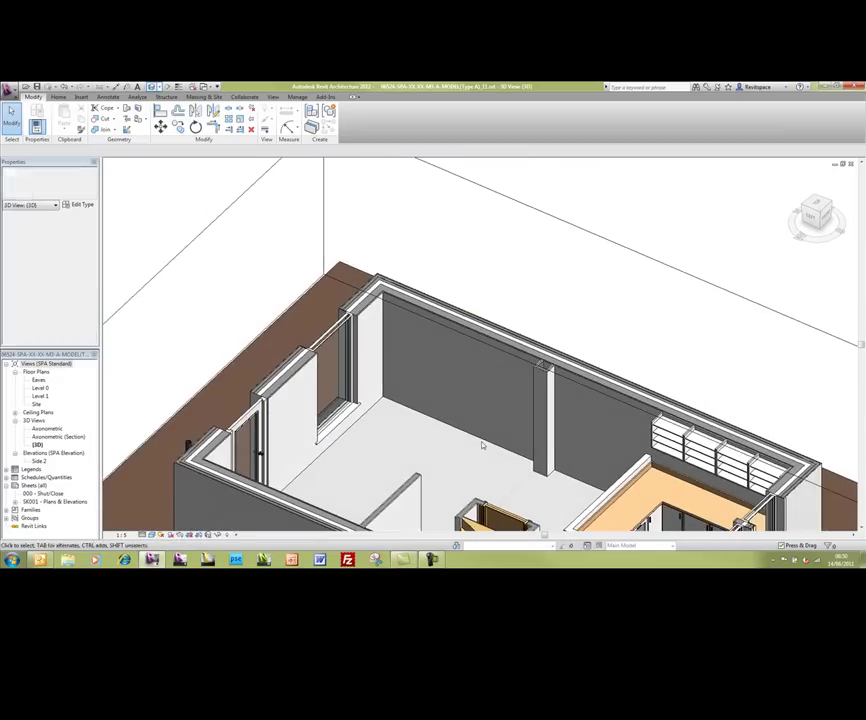
pyautogui.scroll(4, 477, 458)
pyautogui.scroll(2, 503, 389)
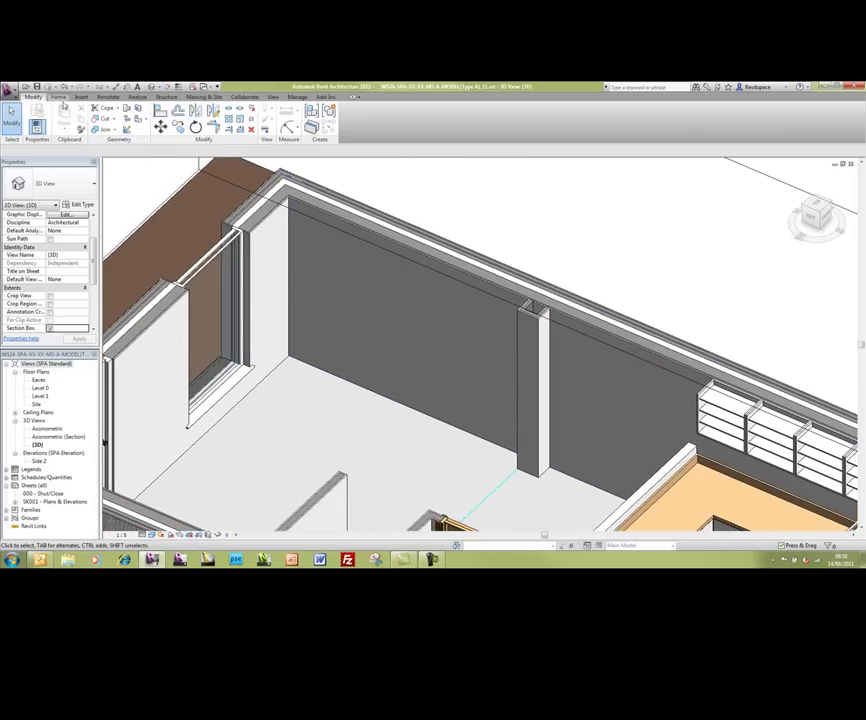
pyautogui.click(59, 97)
pyautogui.click(106, 131)
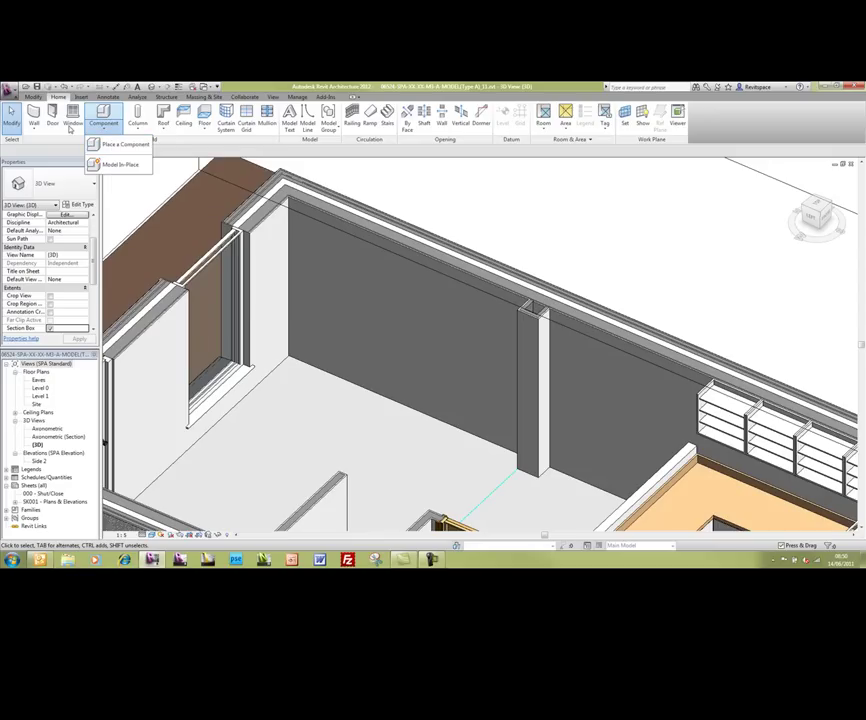
# Load the Zehnder radiator .rfa from Mechanical Equipment through Place a Component's Load Family
pyautogui.click(112, 144)
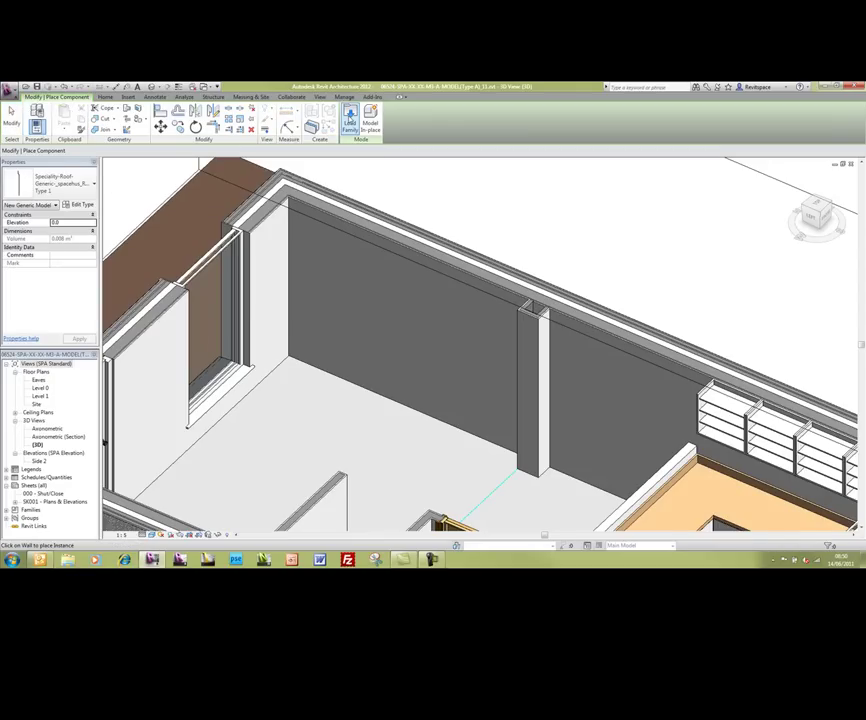
pyautogui.click(350, 117)
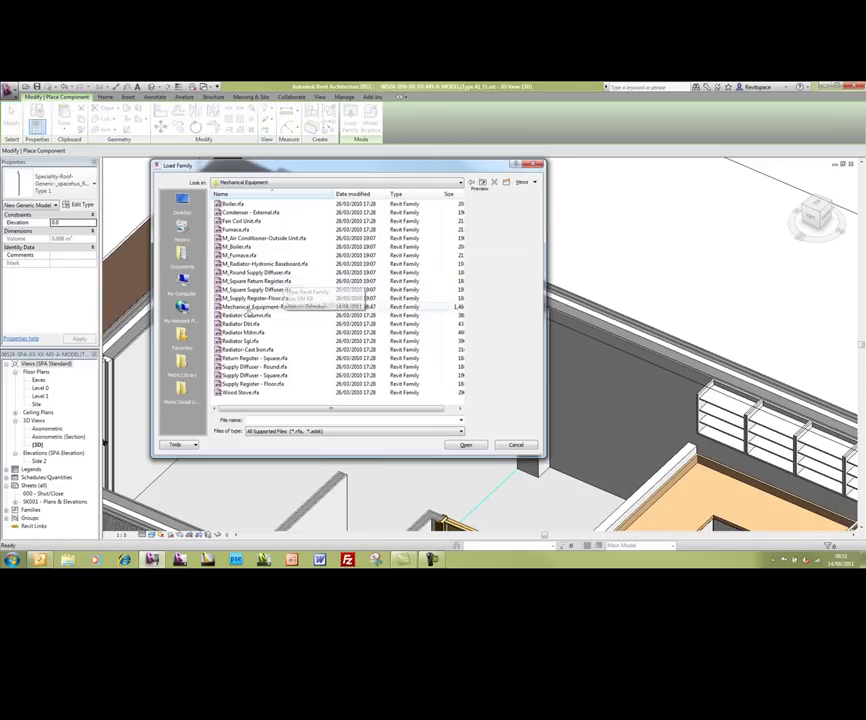
pyautogui.click(270, 306)
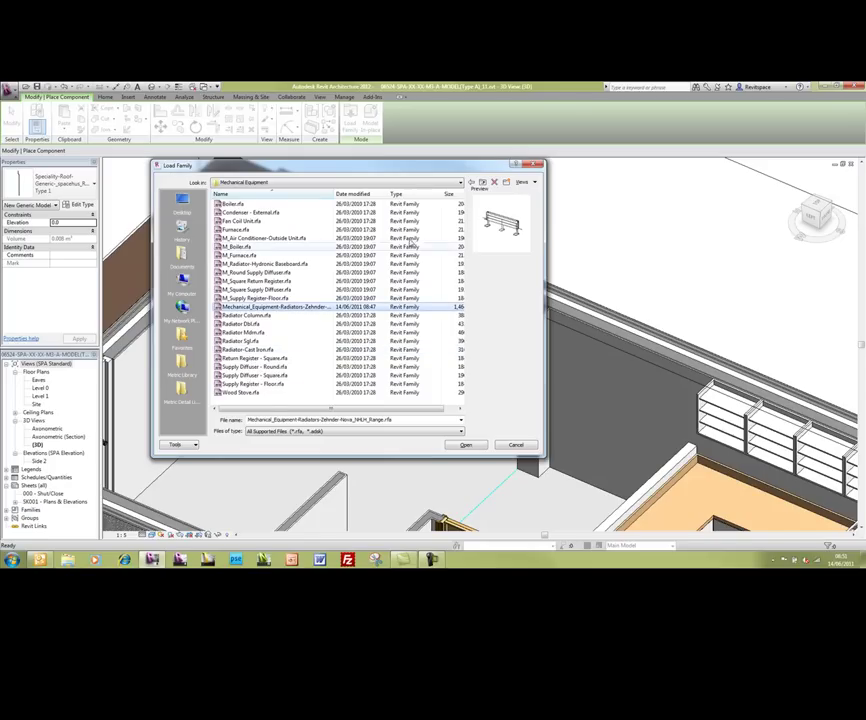
pyautogui.moveTo(334, 194)
pyautogui.mouseDown()
pyautogui.moveTo(392, 194)
pyautogui.moveTo(323, 194)
pyautogui.mouseUp()
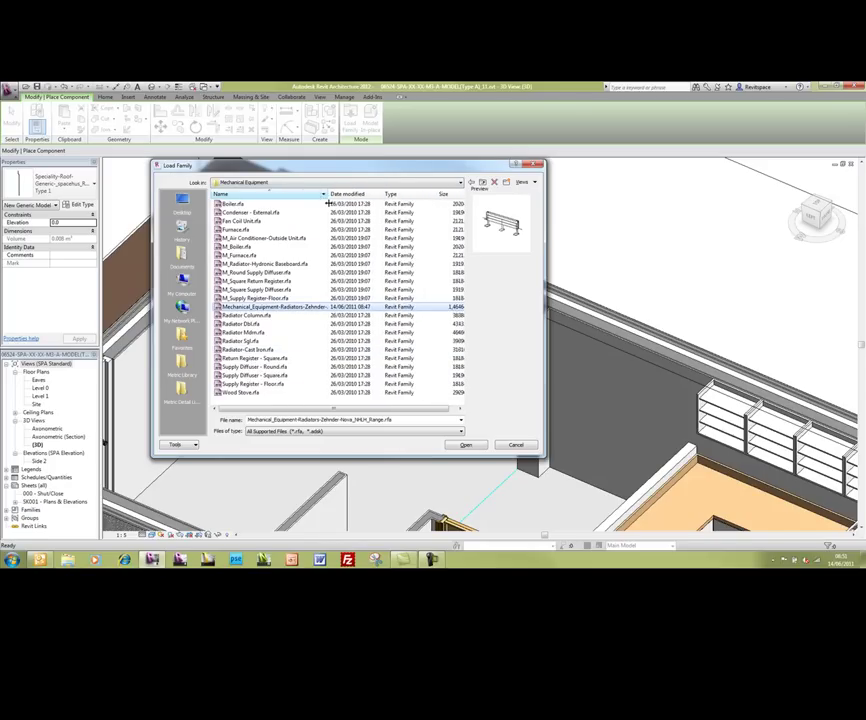
pyautogui.click(464, 446)
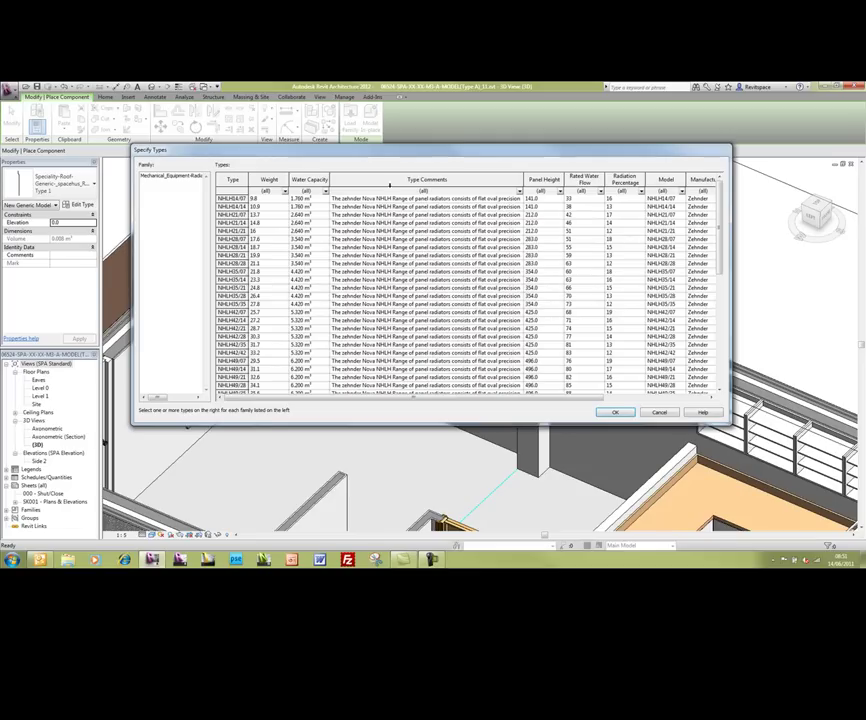
# Inspect the type list columns and panel height filter, then select the NHLH42/42 type
pyautogui.moveTo(521, 206); pyautogui.dragTo(359, 206)
pyautogui.scroll(-3, 717, 249)
pyautogui.scroll(3, 717, 249)
pyautogui.scroll(-3, 717, 249)
pyautogui.scroll(3, 717, 249)
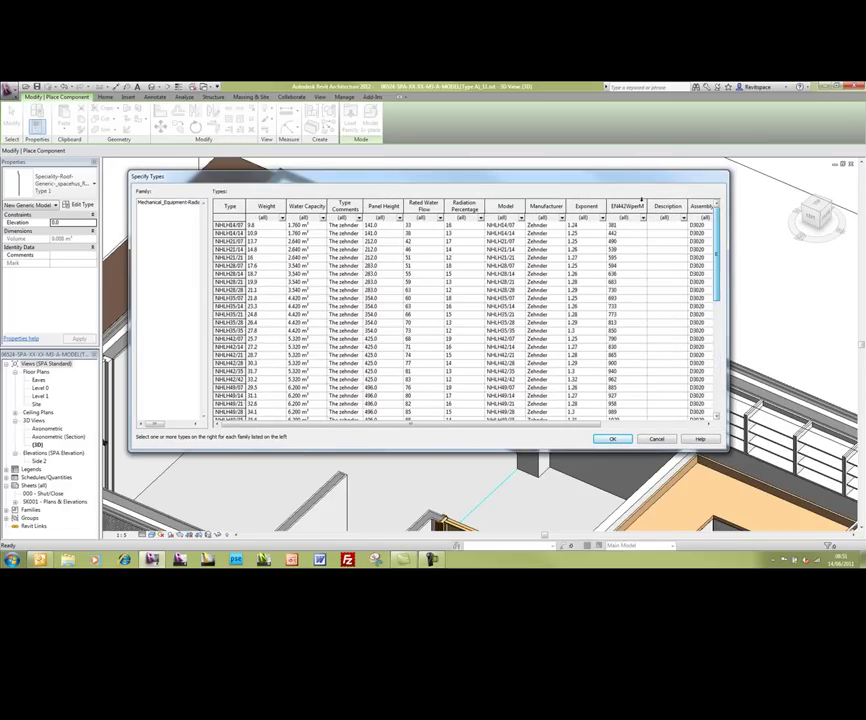
pyautogui.click(400, 218)
pyautogui.click(399, 228)
pyautogui.click(246, 378)
# Add NHLH49/49, NHLH56/42, NHLH63/14, NHLH63/21, NHLH63/49 and NHLH63/56, and load them
pyautogui.scroll(-1, 246, 356)
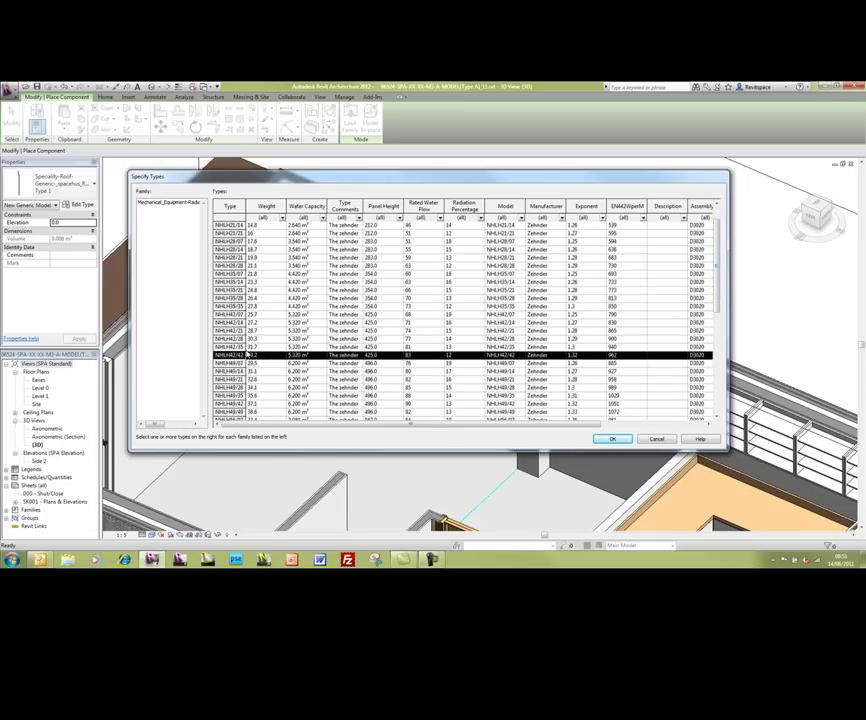
pyautogui.scroll(-2, 255, 365)
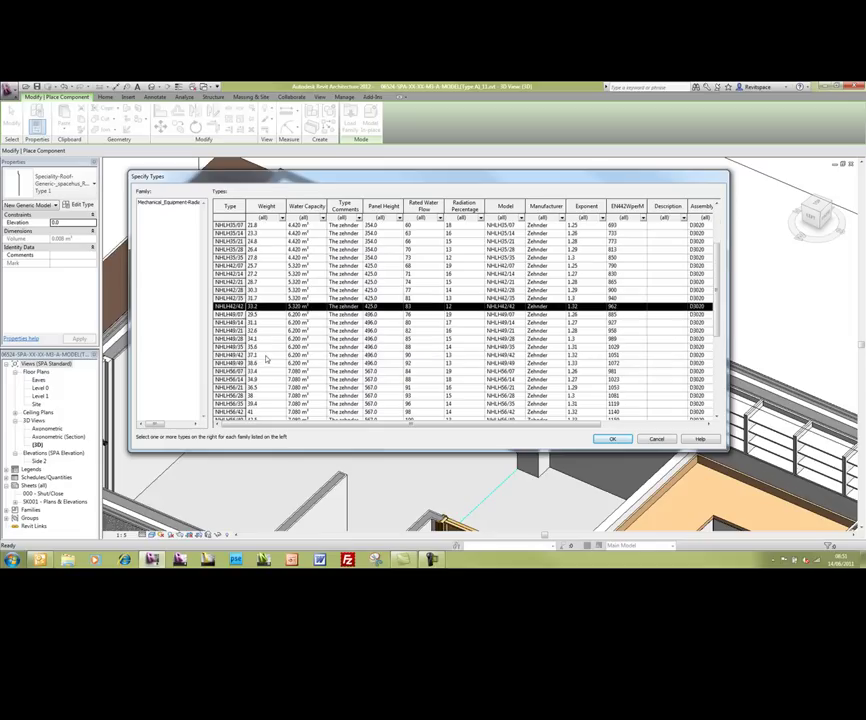
pyautogui.keyDown('ctrl'); pyautogui.click(240, 363); pyautogui.keyUp('ctrl')
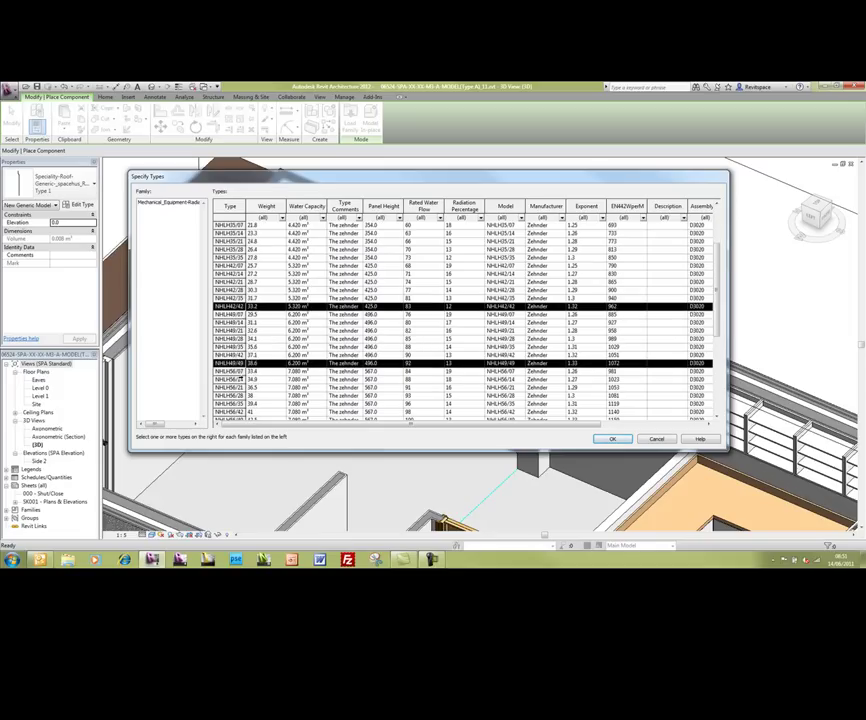
pyautogui.keyDown('ctrl'); pyautogui.click(241, 412); pyautogui.keyUp('ctrl')
pyautogui.scroll(-3, 286, 370)
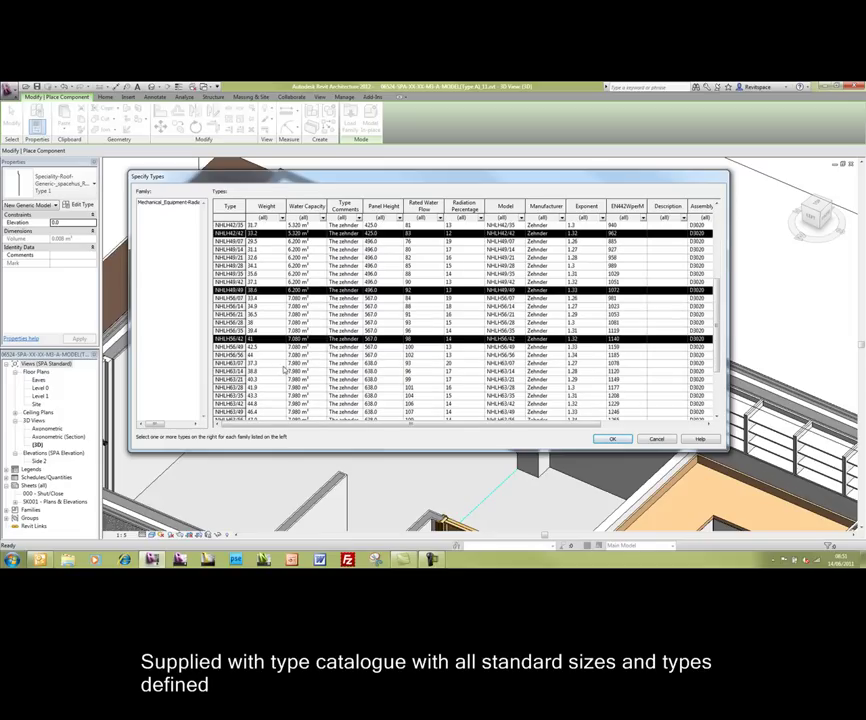
pyautogui.keyDown('ctrl'); pyautogui.click(240, 371); pyautogui.keyUp('ctrl')
pyautogui.keyDown('ctrl'); pyautogui.click(240, 379); pyautogui.keyUp('ctrl')
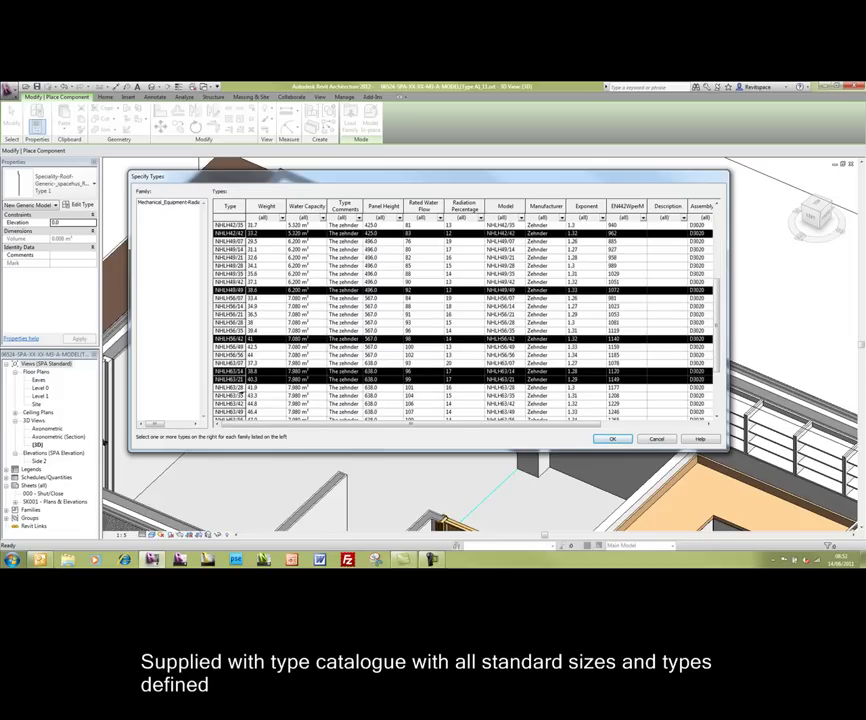
pyautogui.scroll(-1, 252, 402)
pyautogui.keyDown('ctrl'); pyautogui.click(240, 387); pyautogui.keyUp('ctrl')
pyautogui.keyDown('ctrl'); pyautogui.click(240, 395); pyautogui.keyUp('ctrl')
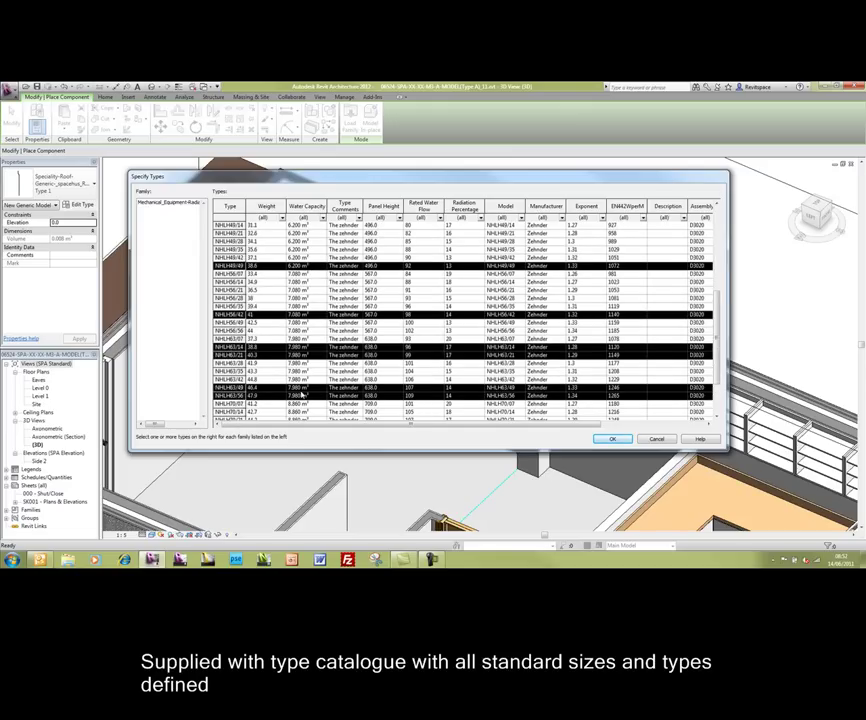
pyautogui.click(612, 440)
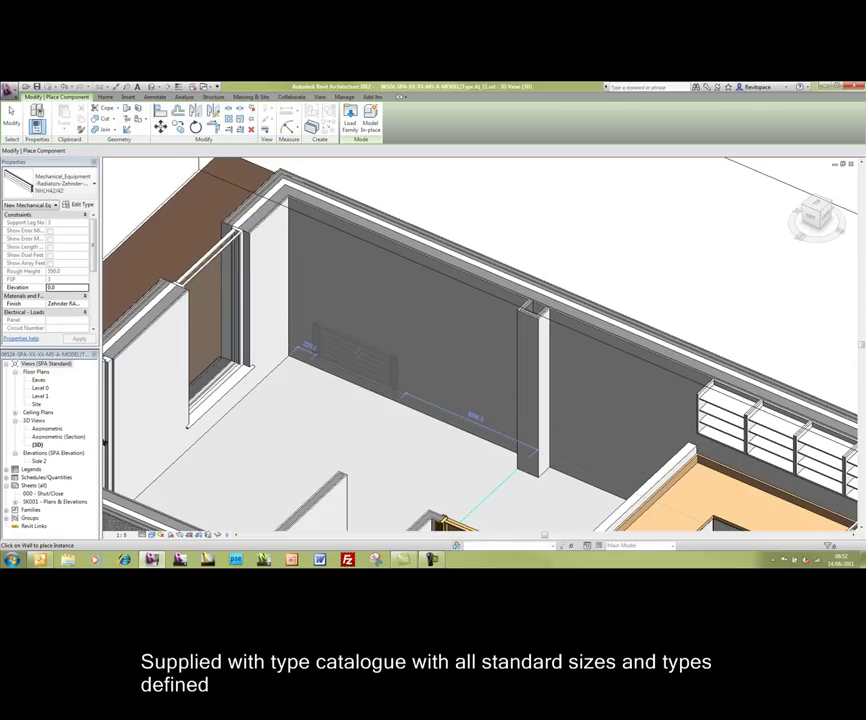
# Choose NHLH42/42 in the Type Selector and place it on the grey wall
pyautogui.click(60, 183)
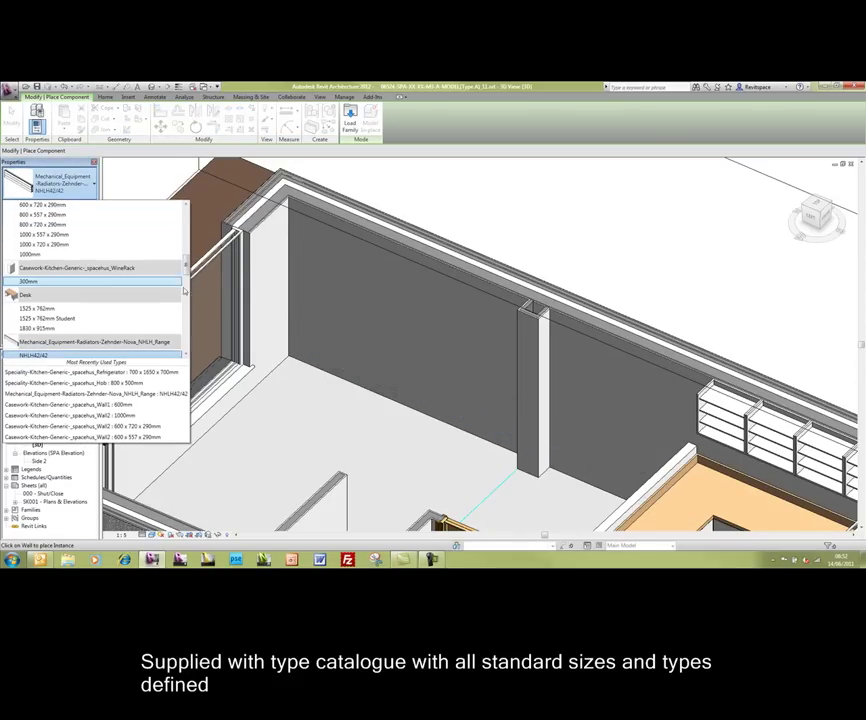
pyautogui.scroll(-1, 184, 291)
pyautogui.scroll(-3, 120, 260)
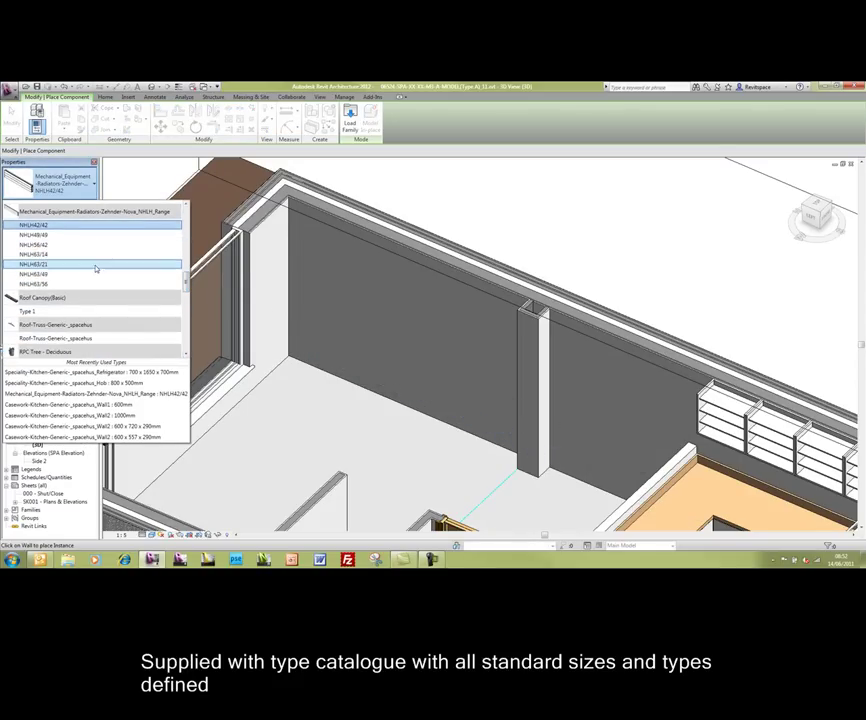
pyautogui.click(200, 225)
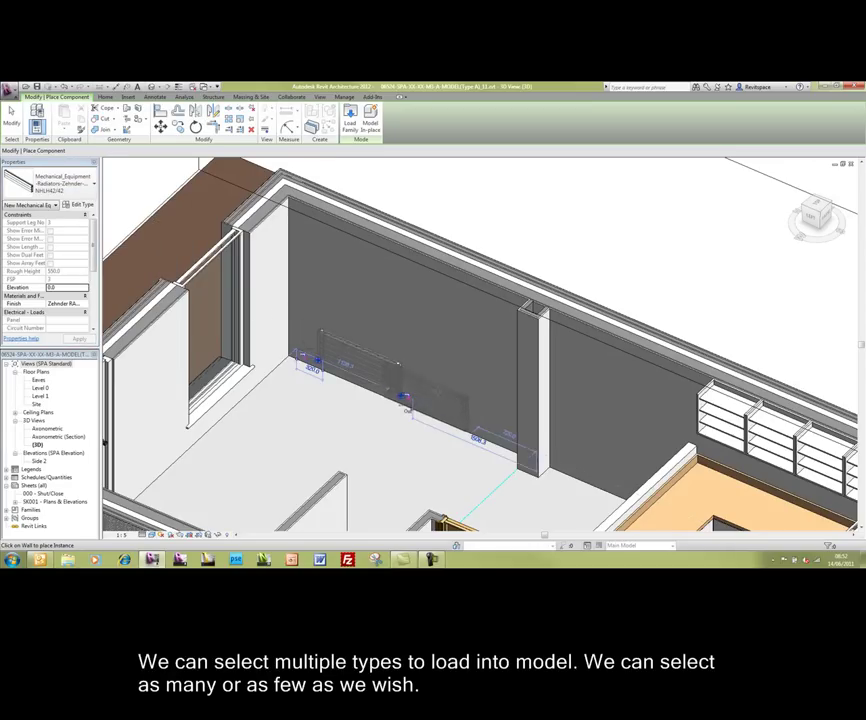
pyautogui.scroll(2, 412, 397)
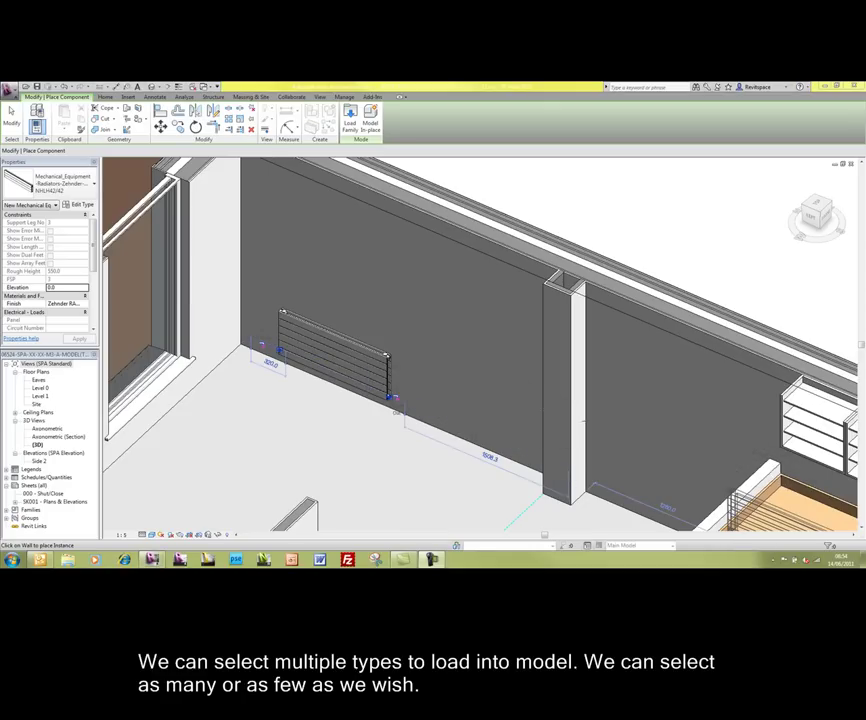
# Place an NHLH63/56 radiator beside it, then cancel further placement
pyautogui.click(50, 183)
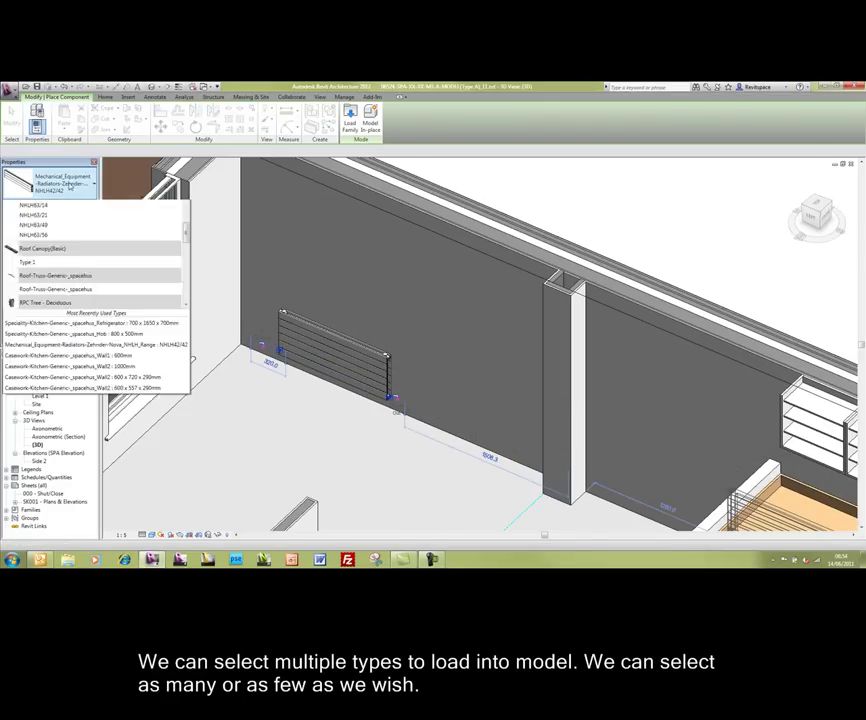
pyautogui.moveTo(34, 281)
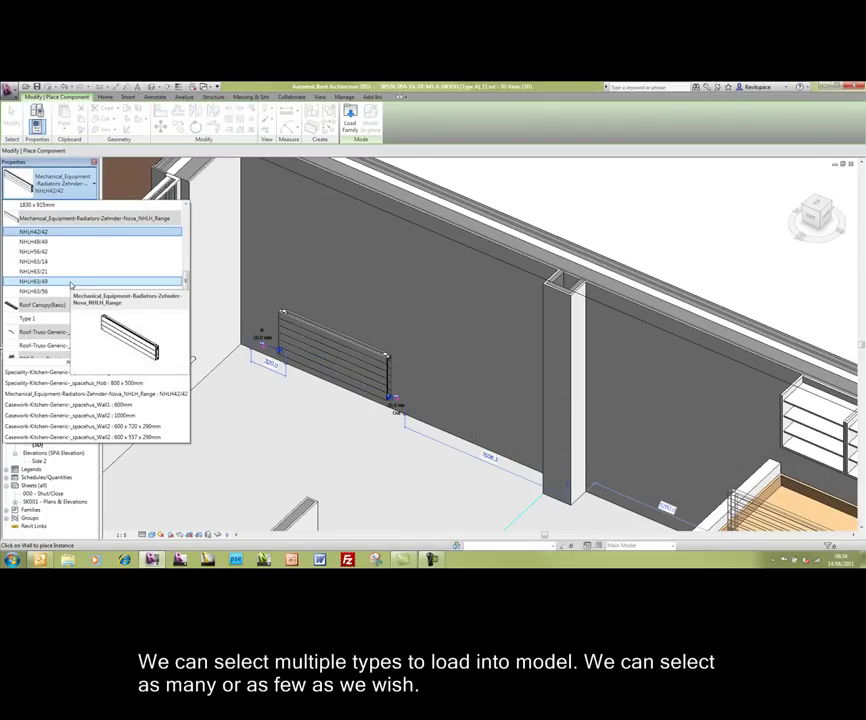
pyautogui.click(105, 291)
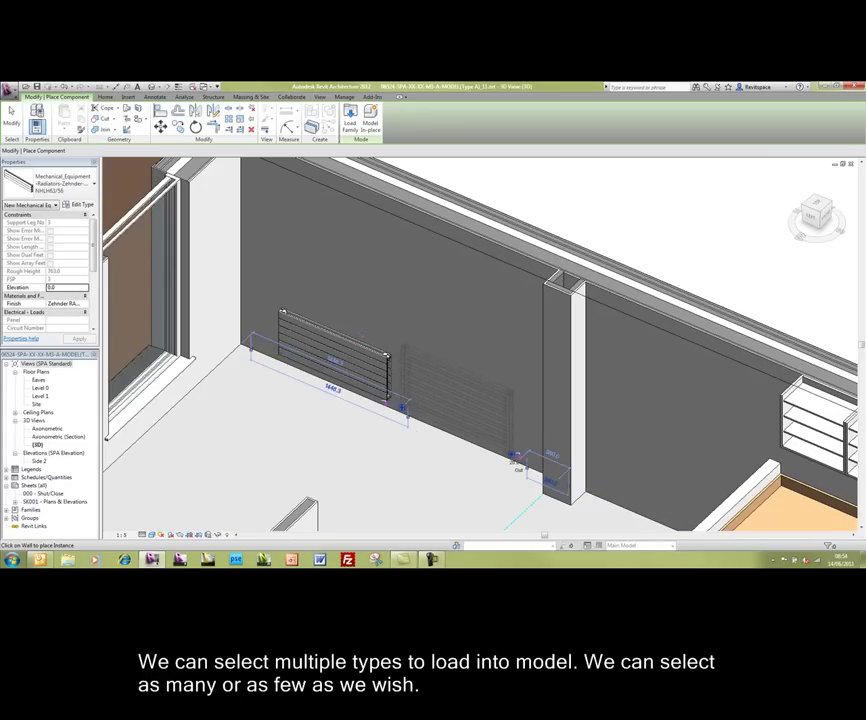
pyautogui.rightClick(349, 325)
pyautogui.click(359, 324)
pyautogui.scroll(5, 355, 320)
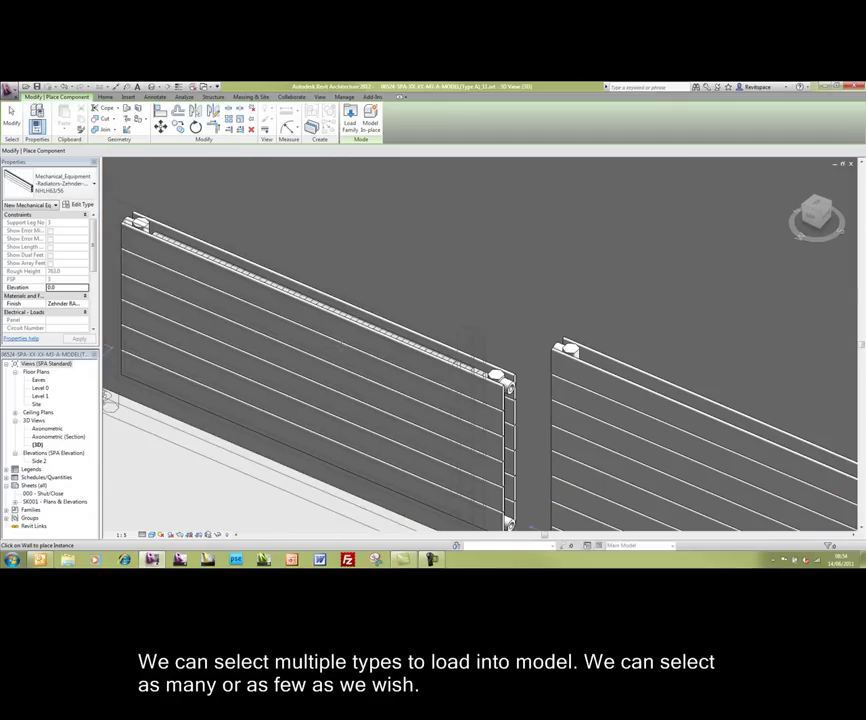
pyautogui.rightClick(421, 266)
pyautogui.click(442, 268)
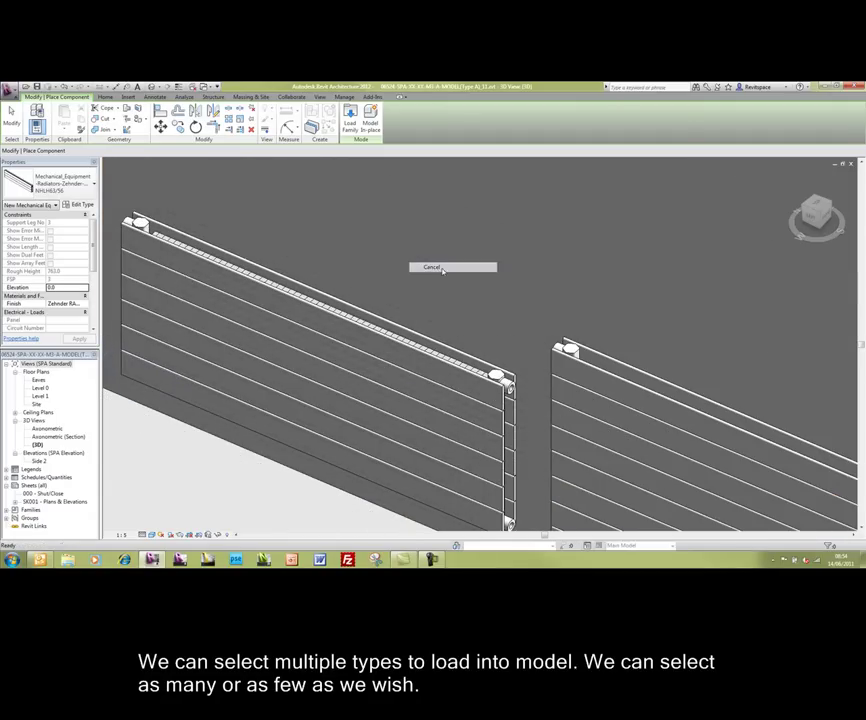
# Delete the larger NHLH63/56 radiator, keeping the NHLH42/42 on the wall
pyautogui.click(465, 376)
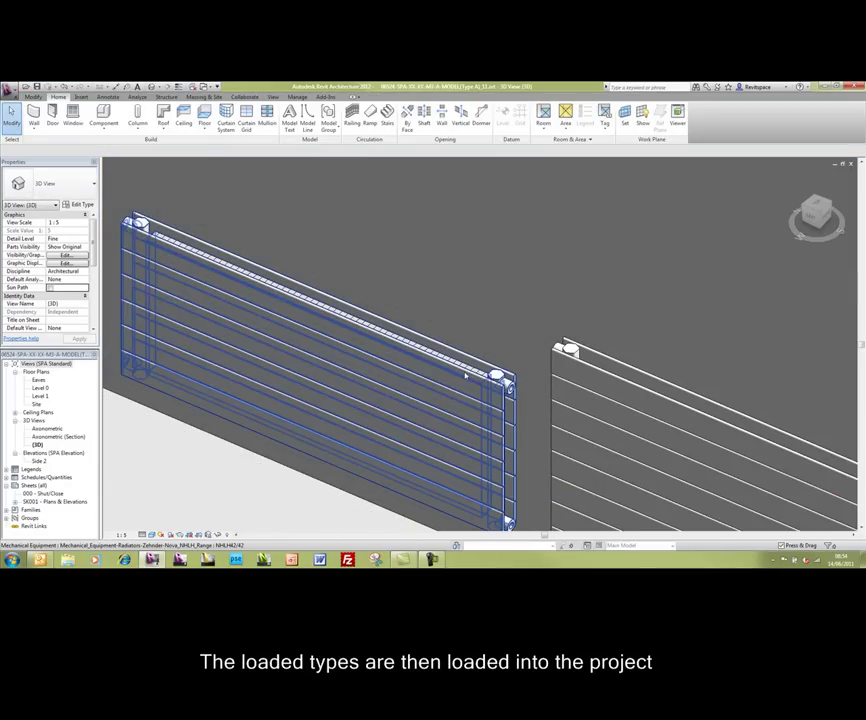
pyautogui.moveTo(526, 410)
pyautogui.keyDown('shift'); pyautogui.mouseDown(button='middle')
pyautogui.moveTo(529, 421)
pyautogui.moveTo(521, 377)
pyautogui.mouseUp(button='middle'); pyautogui.keyUp('shift')
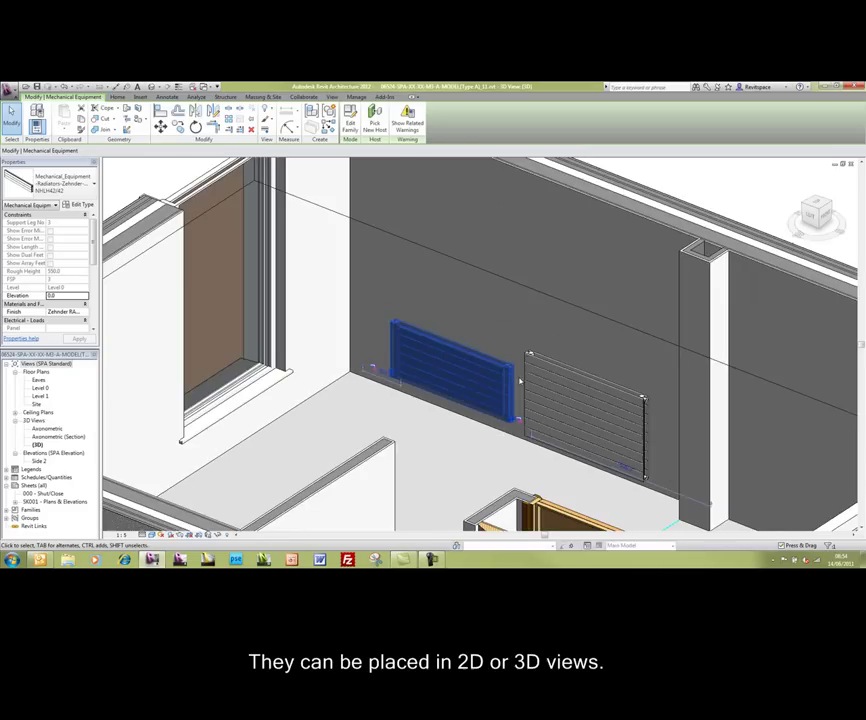
pyautogui.click(580, 390)
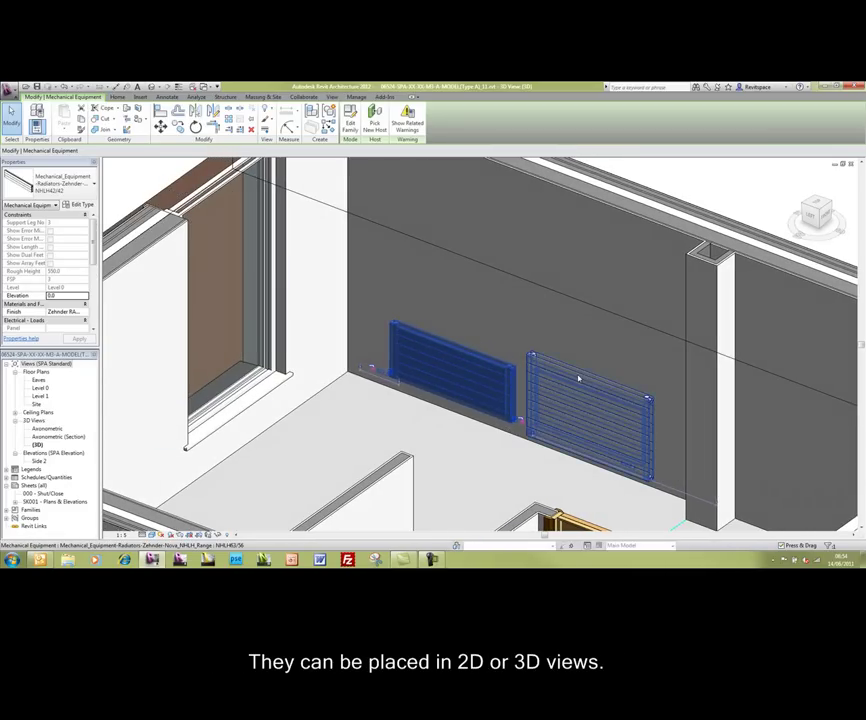
pyautogui.press('Delete')
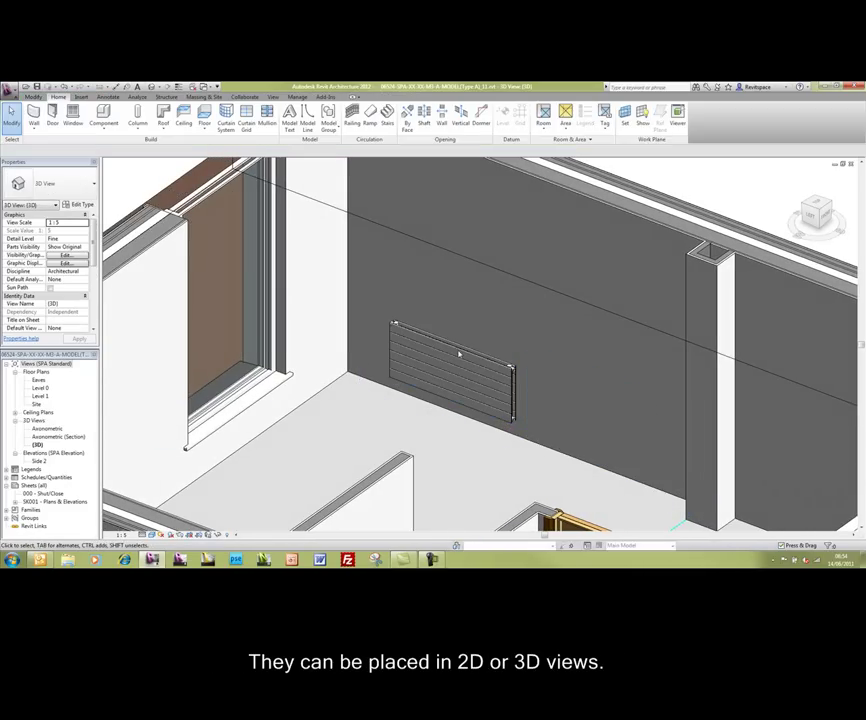
pyautogui.click(455, 352)
pyautogui.press('Escape')
# Slide the NHLH42/42 radiator right along the wall to about 880 from the corner
pyautogui.click(468, 359)
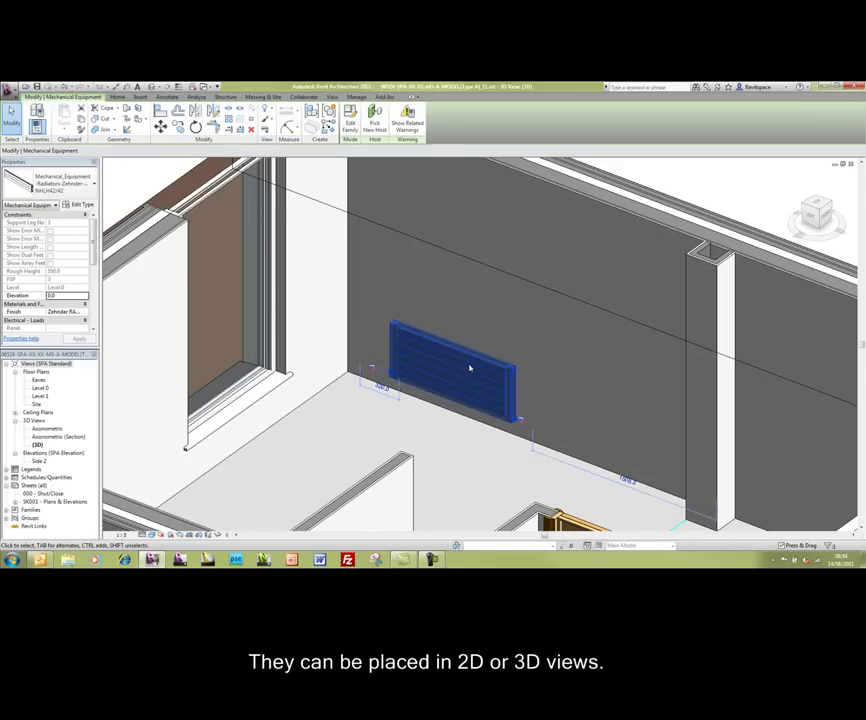
pyautogui.moveTo(469, 369); pyautogui.dragTo(537, 392)
pyautogui.scroll(3, 558, 443)
pyautogui.scroll(2, 558, 443)
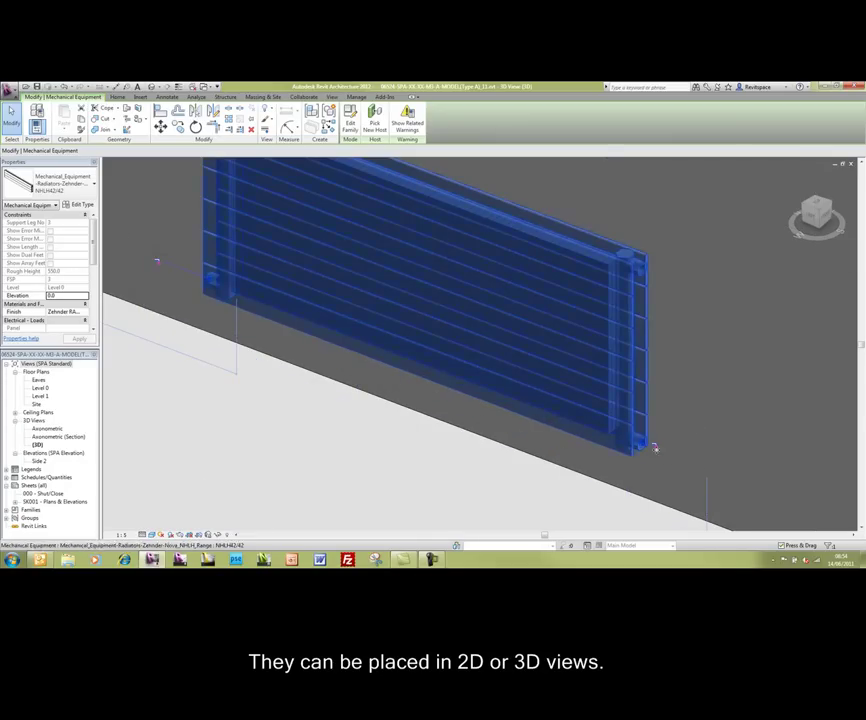
pyautogui.scroll(3, 653, 448)
pyautogui.scroll(2, 640, 458)
pyautogui.scroll(-3, 626, 454)
pyautogui.scroll(-3, 624, 400)
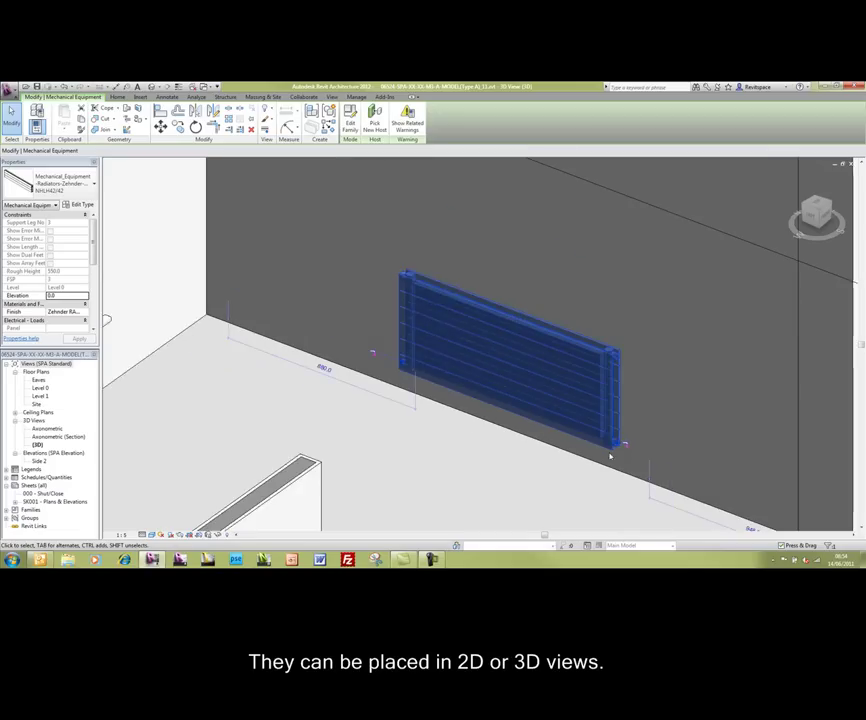
pyautogui.scroll(-5, 88, 215)
# Check NHLH42/42 type properties (425 panel height, 150 from floor), close them, reselect the radiator
pyautogui.click(78, 204)
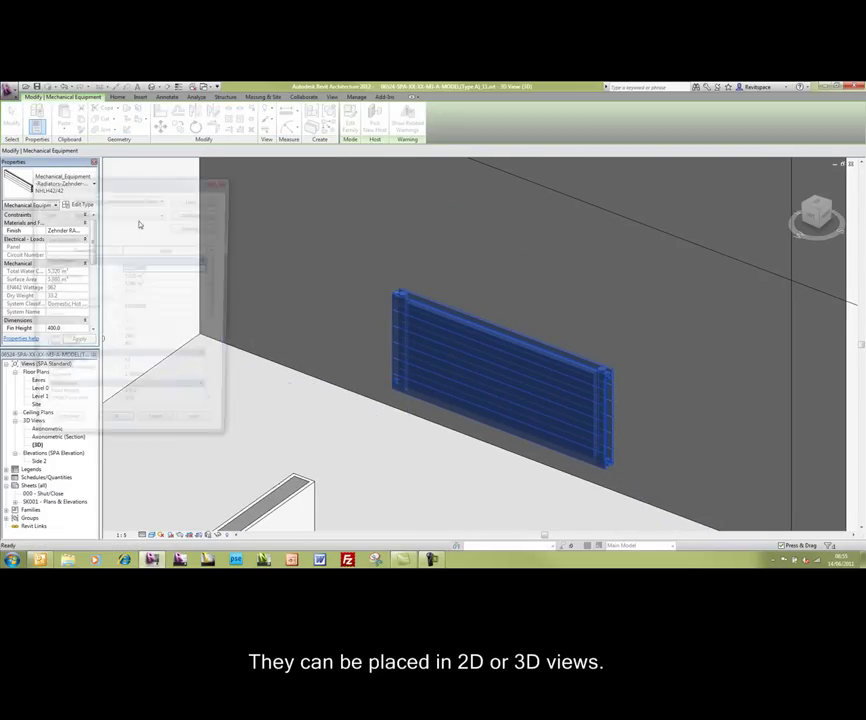
pyautogui.scroll(-1, 208, 275)
pyautogui.scroll(-1, 209, 290)
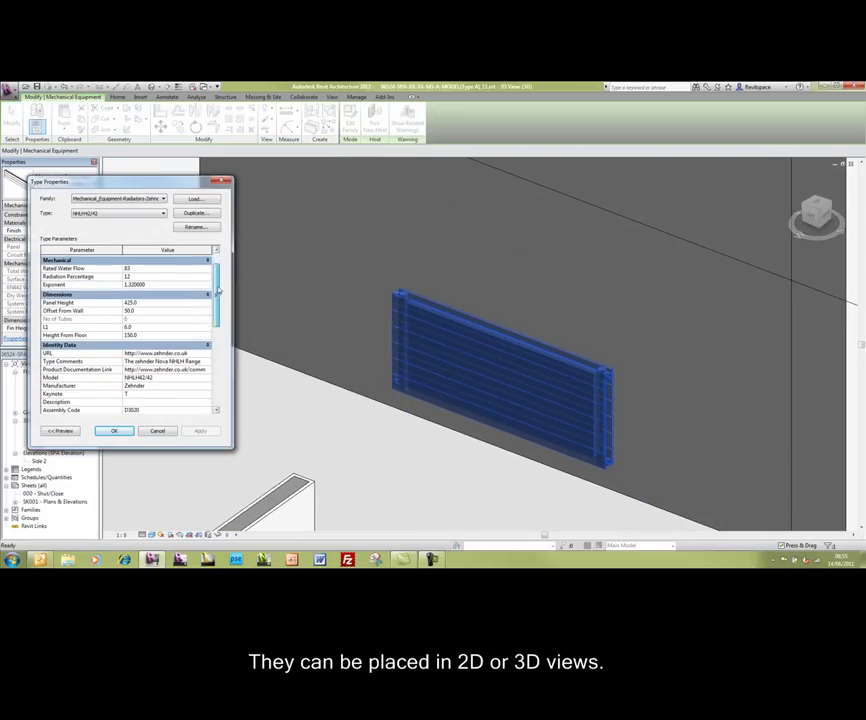
pyautogui.scroll(-1, 210, 305)
pyautogui.scroll(-2, 212, 325)
pyautogui.moveTo(212, 328)
pyautogui.mouseDown()
pyautogui.moveTo(213, 370)
pyautogui.moveTo(211, 304)
pyautogui.mouseUp()
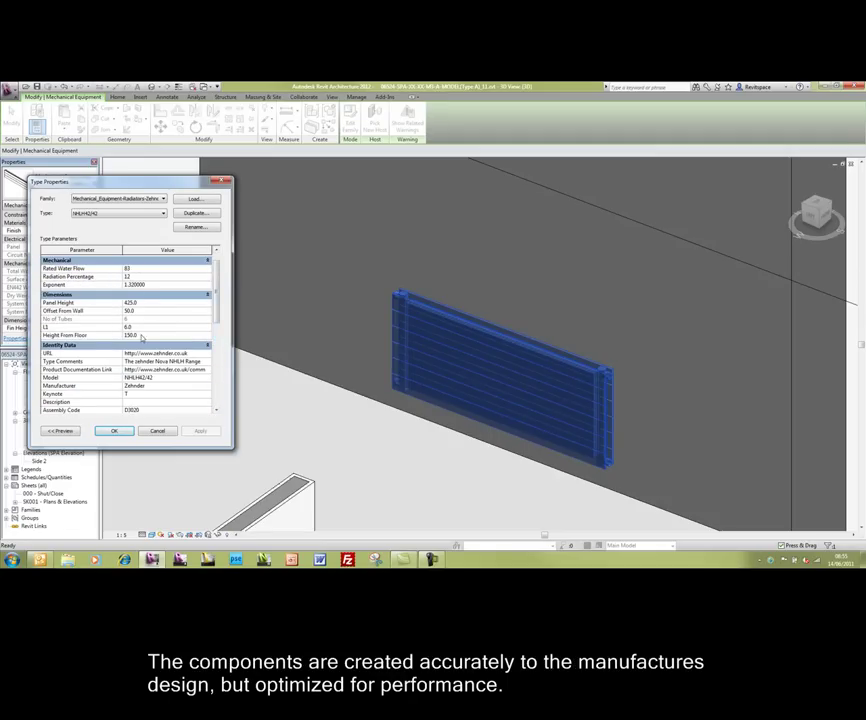
pyautogui.moveTo(218, 316); pyautogui.dragTo(217, 401)
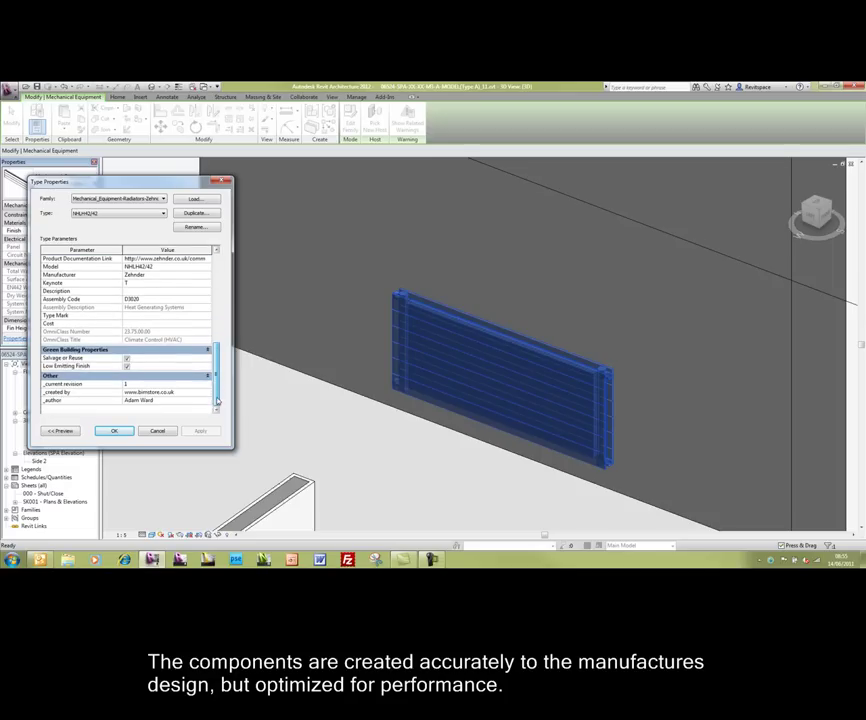
pyautogui.click(117, 432)
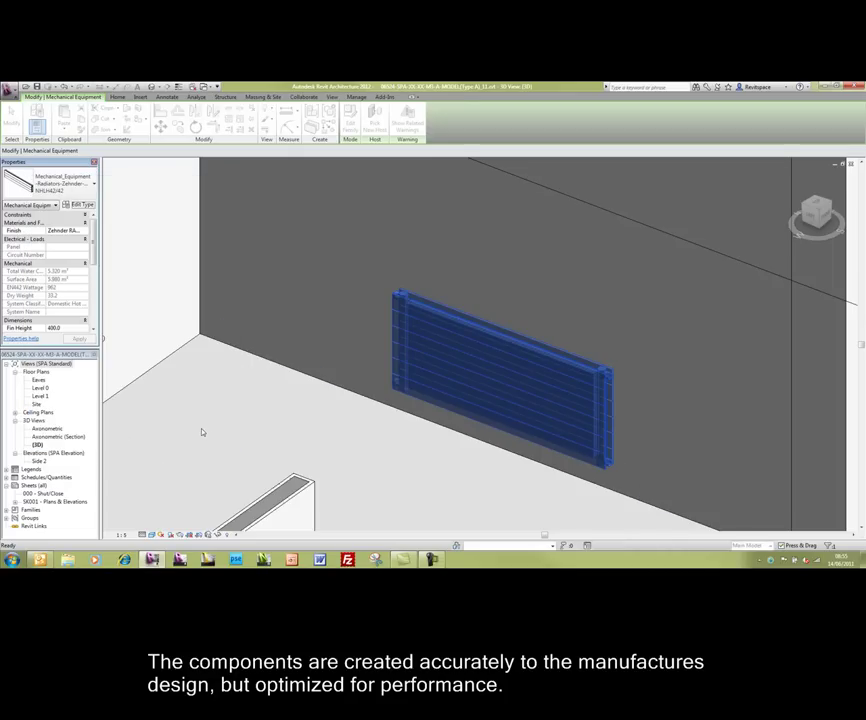
pyautogui.click(139, 288)
pyautogui.click(425, 312)
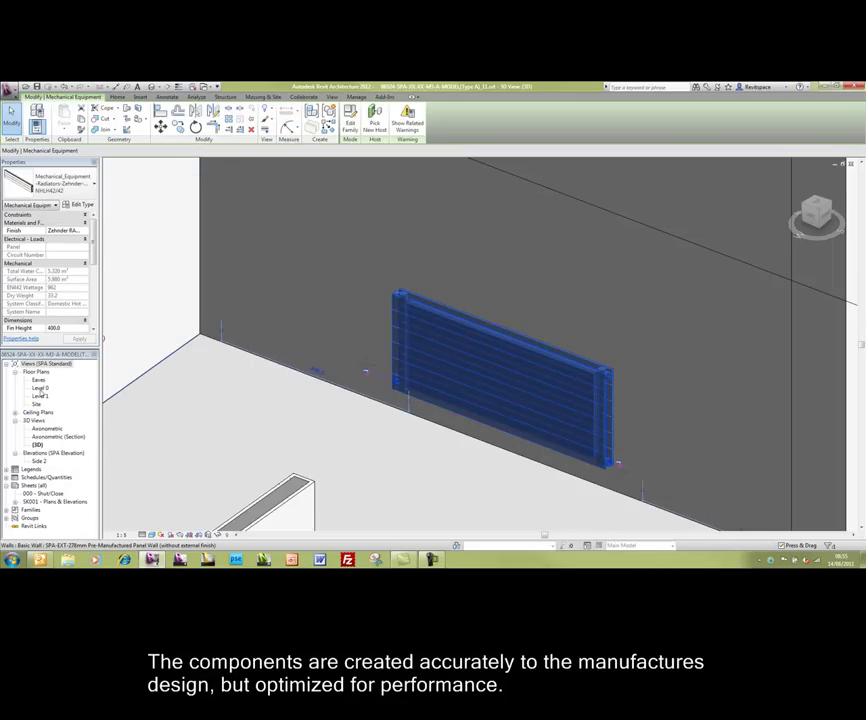
# Open the Level 0 floor plan and zoom to the Living Area wall
pyautogui.doubleClick(40, 388)
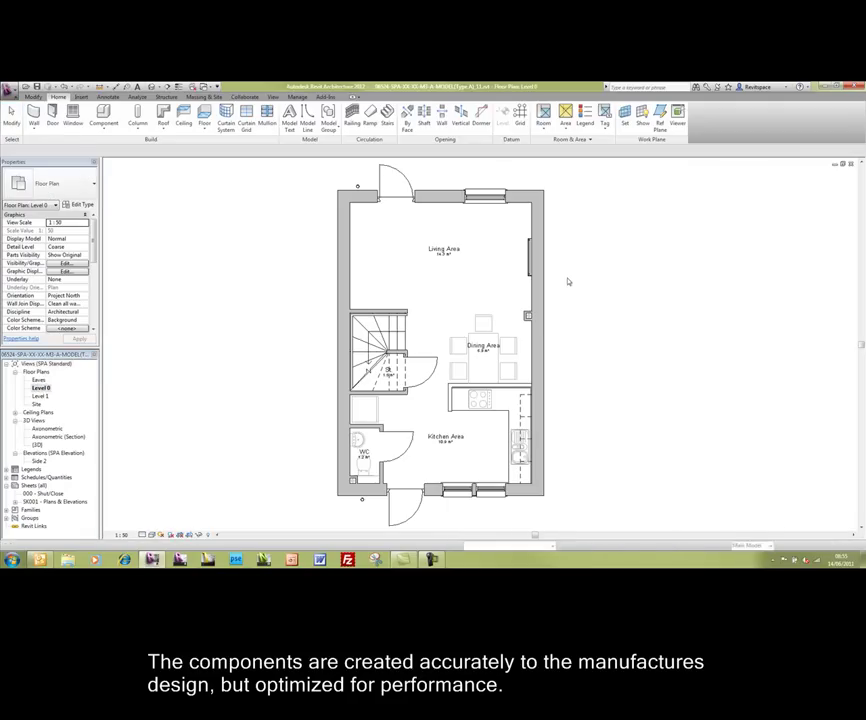
pyautogui.scroll(1, 540, 262)
pyautogui.scroll(4, 525, 258)
pyautogui.scroll(-1, 502, 268)
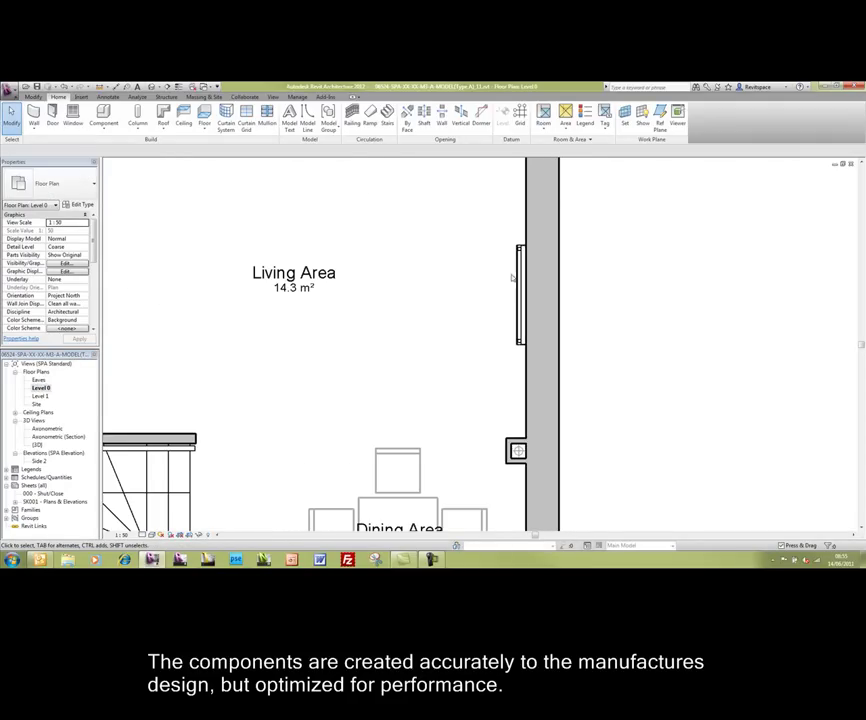
# Stretch the radiator's end grip up the wall until its EN442 output reaches 1438
pyautogui.click(520, 250)
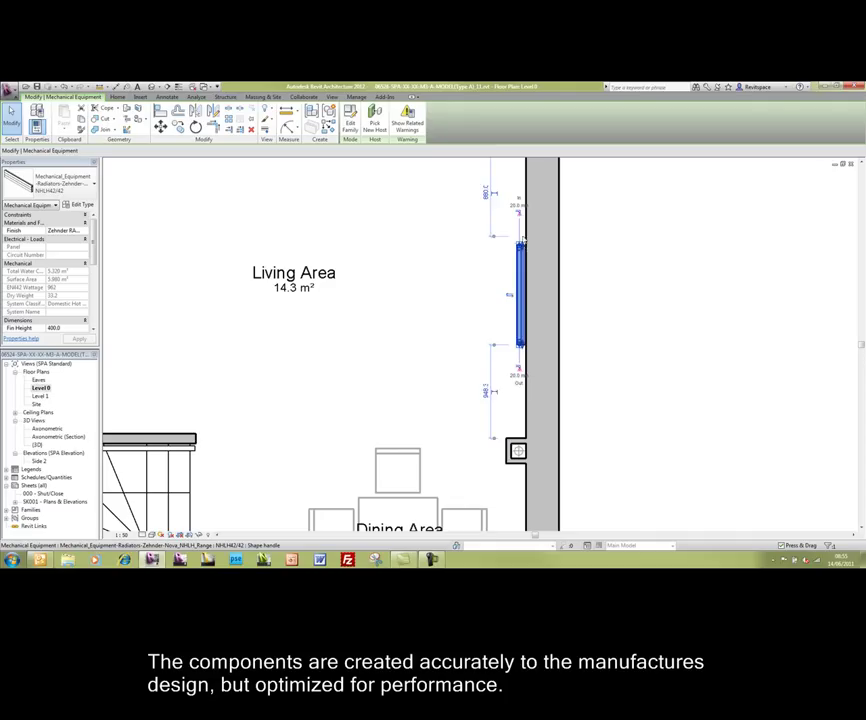
pyautogui.moveTo(521, 243); pyautogui.dragTo(522, 205)
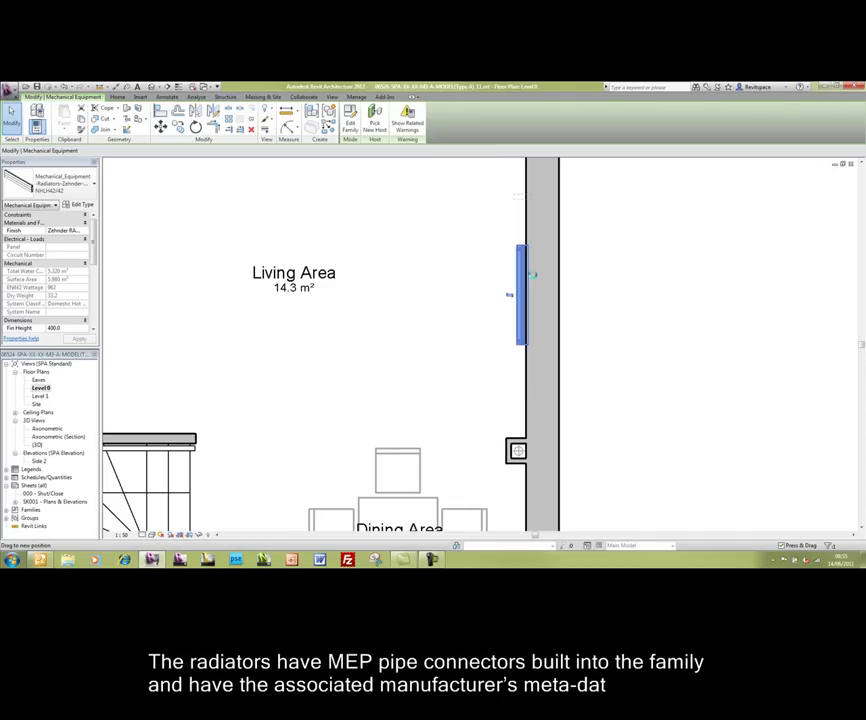
pyautogui.moveTo(519, 246); pyautogui.dragTo(519, 196)
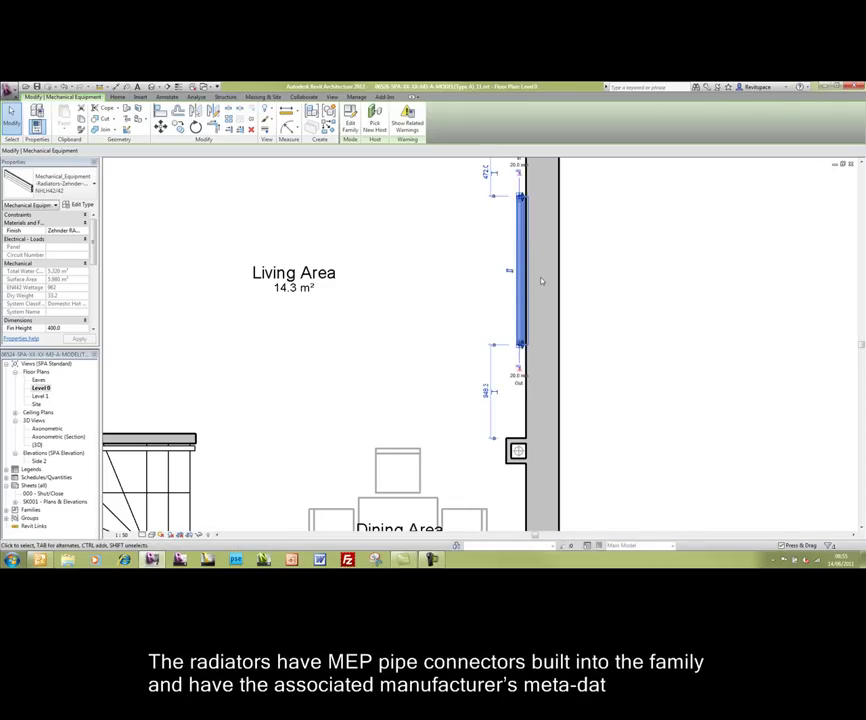
pyautogui.moveTo(521, 344); pyautogui.dragTo(524, 390)
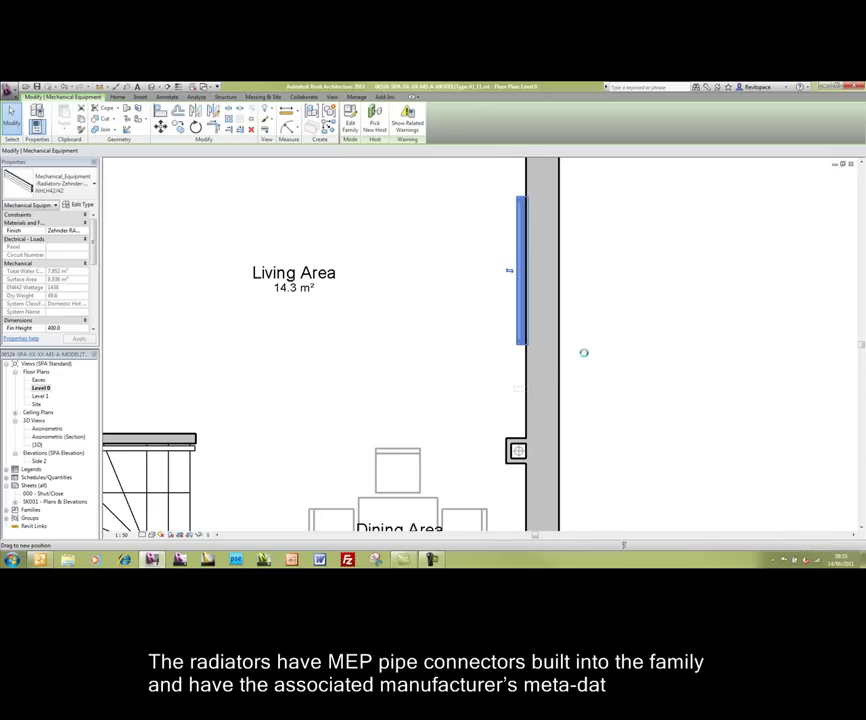
pyautogui.click(410, 371)
pyautogui.scroll(-2, 410, 373)
pyautogui.scroll(-1, 410, 373)
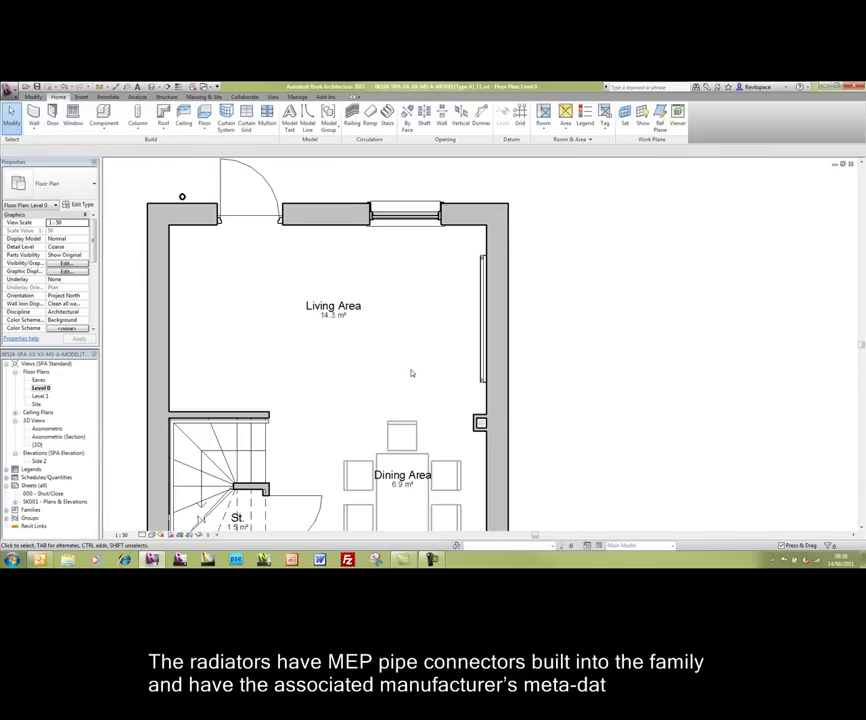
pyautogui.scroll(2, 410, 373)
# In the 3D view, give the wall radiator a Length of 1800 in Properties
pyautogui.hotkey('ctrl', 'Tab')
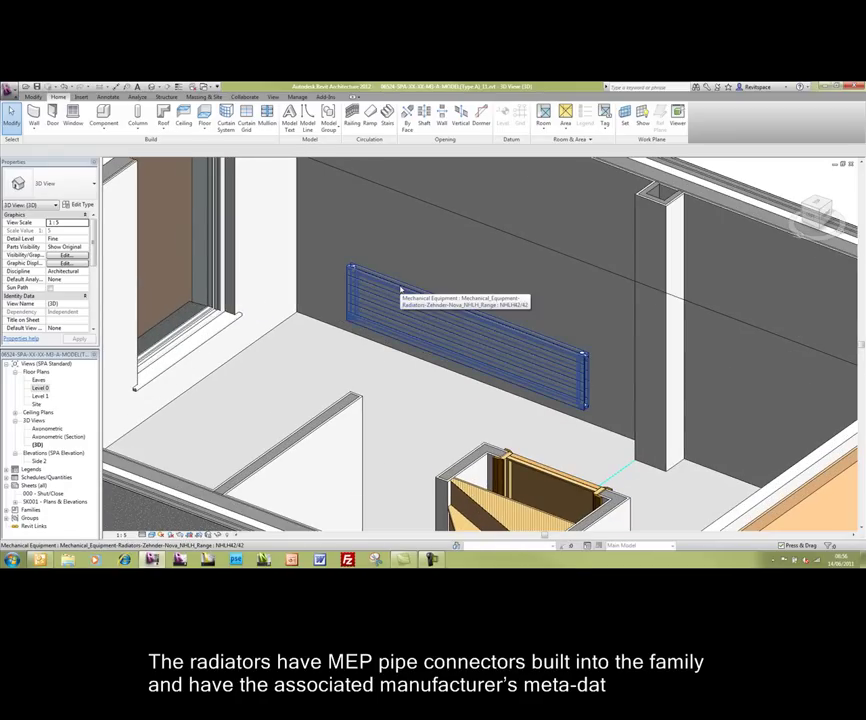
pyautogui.click(401, 289)
pyautogui.scroll(-5, 80, 315)
pyautogui.write('1800')
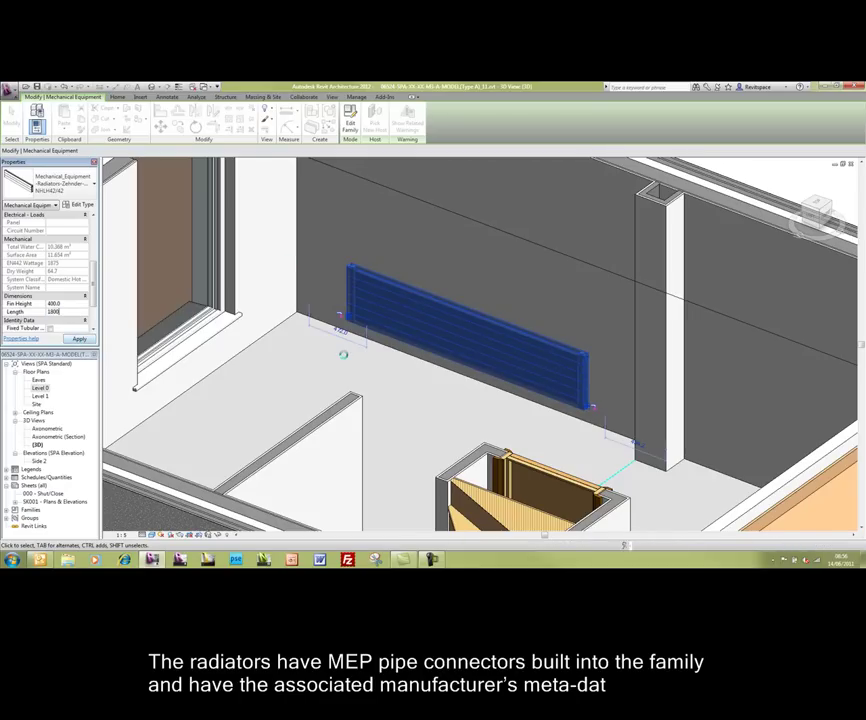
pyautogui.press('Return')
pyautogui.click(344, 359)
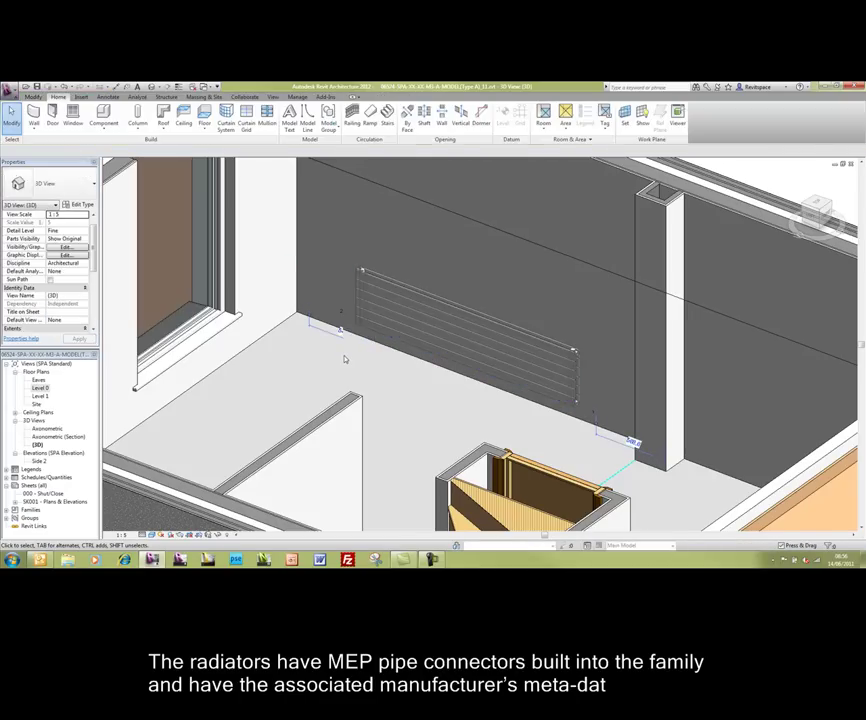
pyautogui.scroll(2, 479, 260)
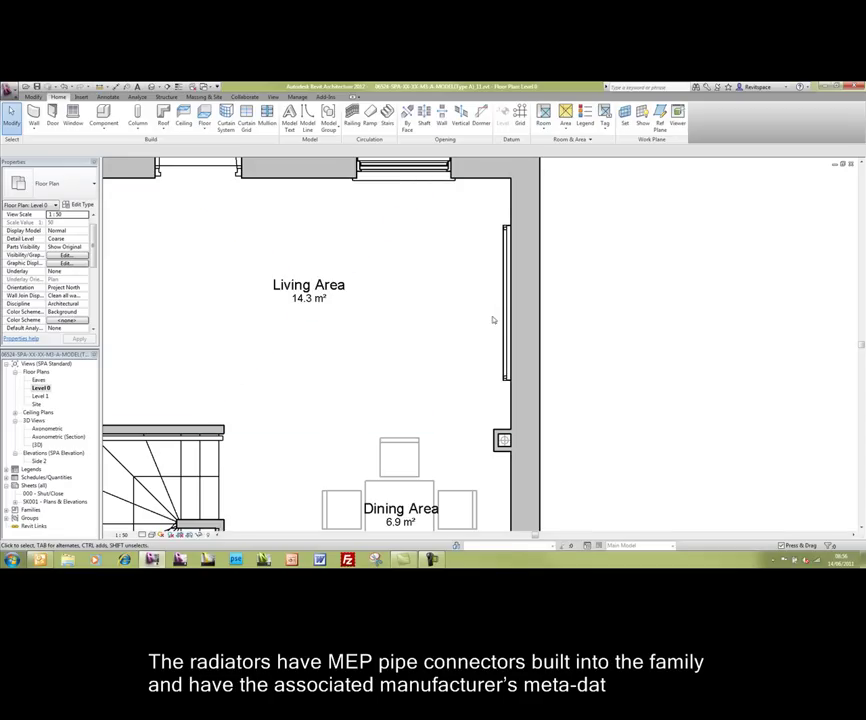
# Check the radiator in the Level 0 plan, then return to the 3D view facing its wall
pyautogui.click(505, 303)
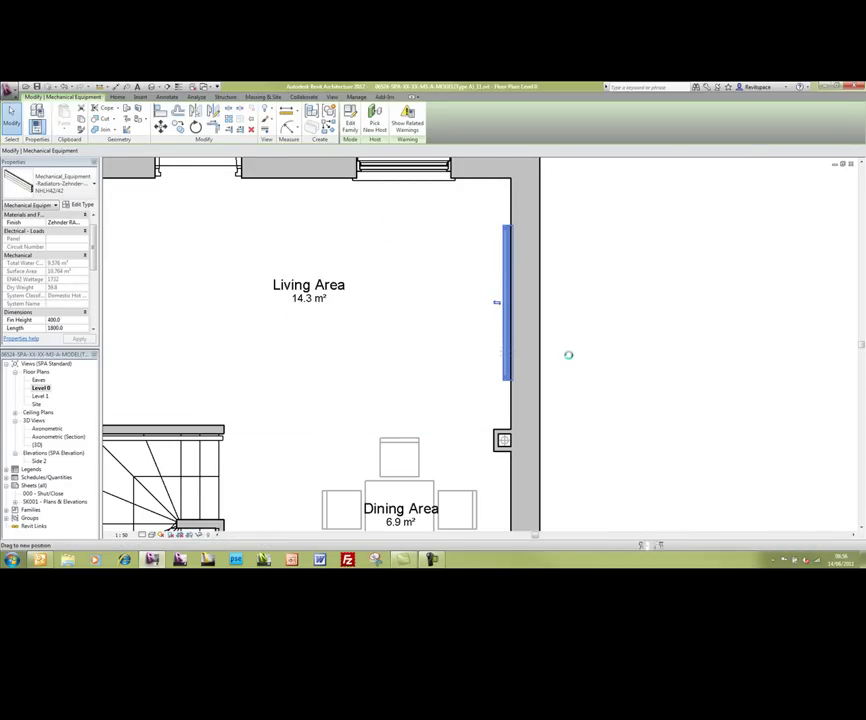
pyautogui.click(595, 321)
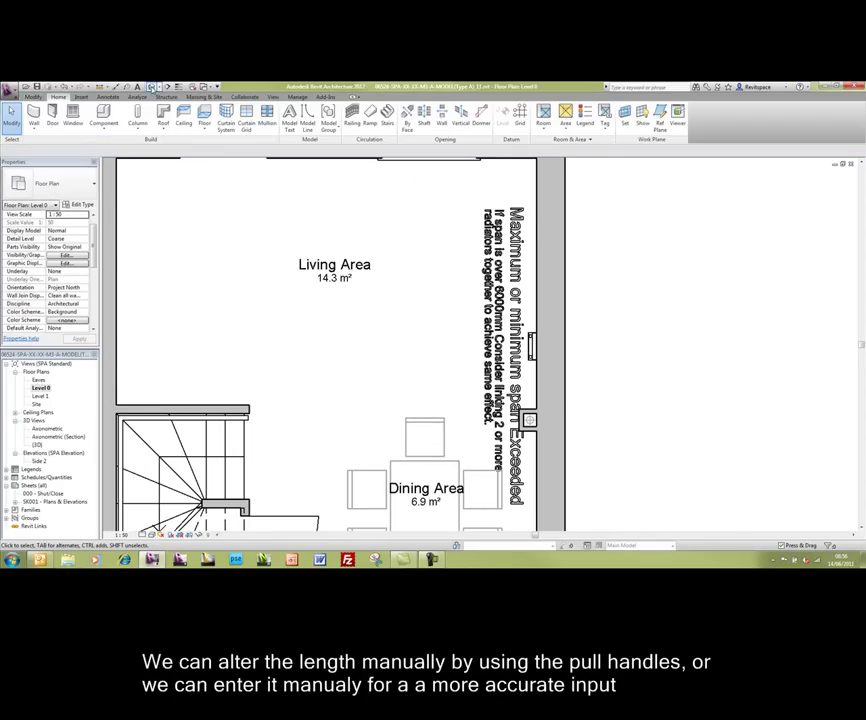
pyautogui.hotkey('ctrl', 'Tab')
pyautogui.moveTo(456, 286)
pyautogui.keyDown('shift'); pyautogui.mouseDown(button='middle')
pyautogui.moveTo(517, 285)
pyautogui.moveTo(446, 284)
pyautogui.mouseUp(button='middle'); pyautogui.keyUp('shift')
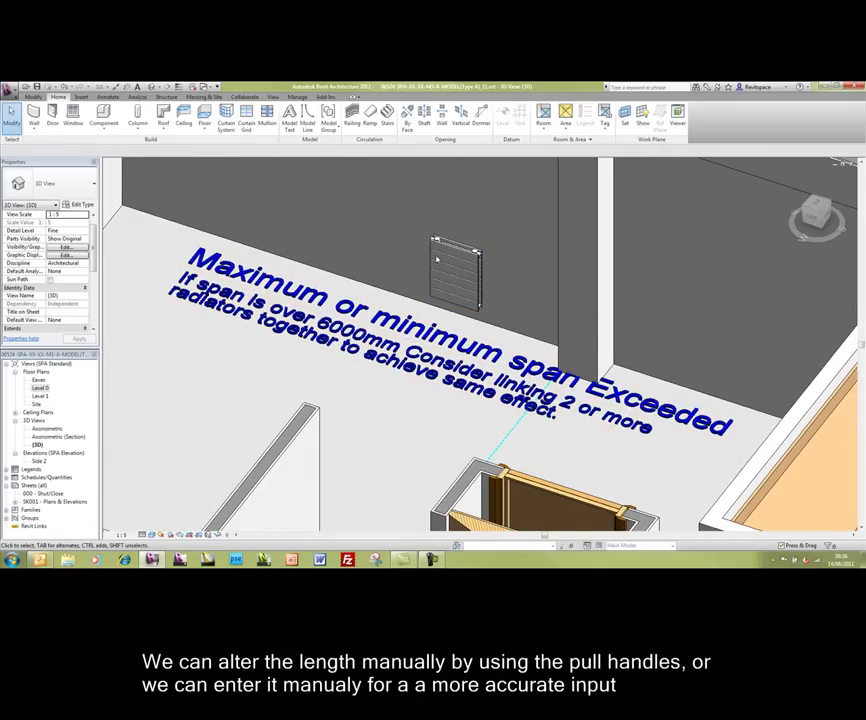
# Apply a 1800 Length to the selected radiator in Properties
pyautogui.click(446, 284)
pyautogui.click(92, 272)
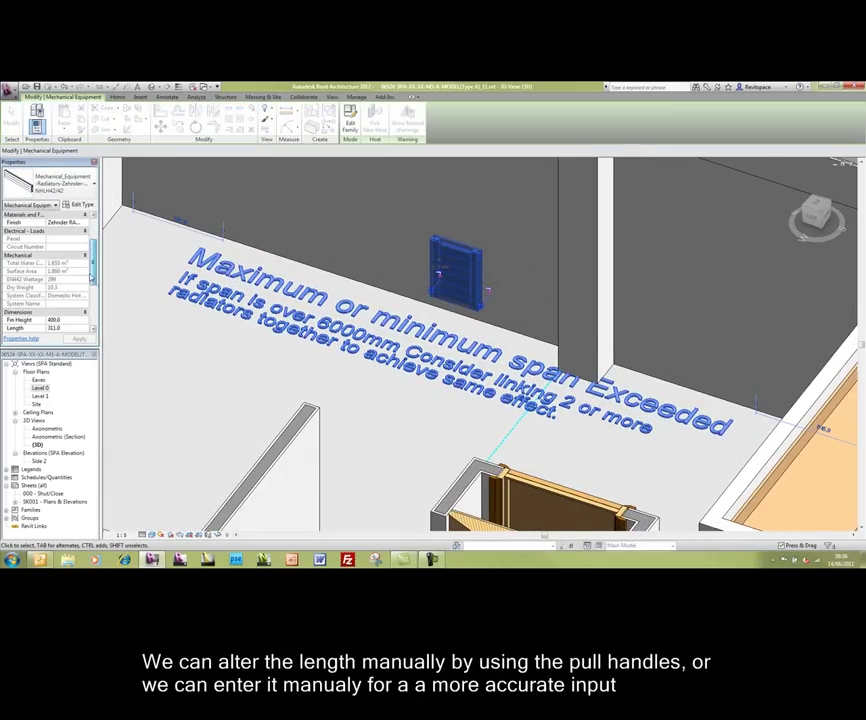
pyautogui.moveTo(92, 287)
pyautogui.mouseDown()
pyautogui.moveTo(105, 272)
pyautogui.moveTo(97, 322)
pyautogui.mouseUp()
pyautogui.write('1800')
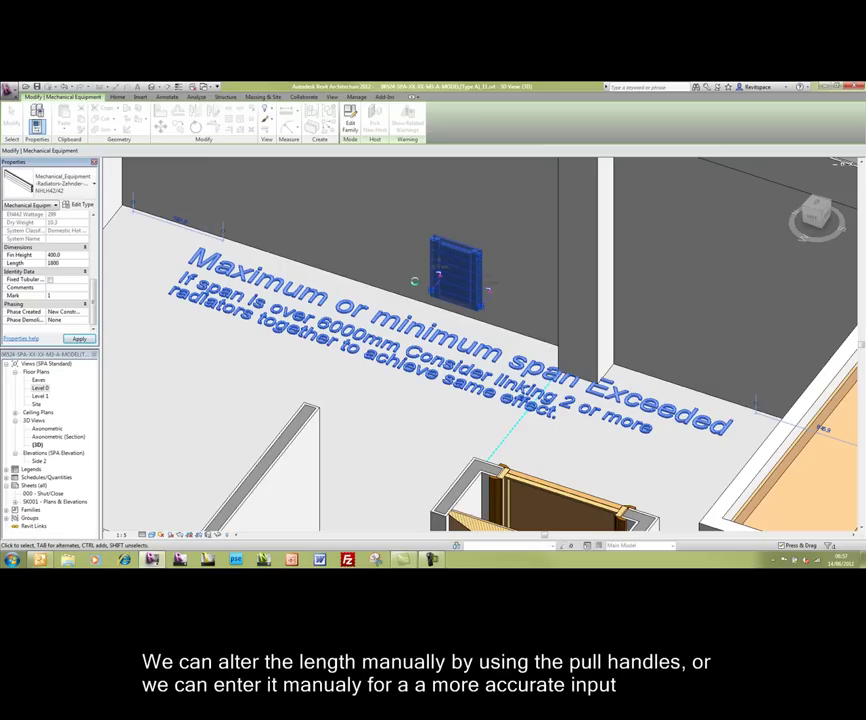
pyautogui.press('Return')
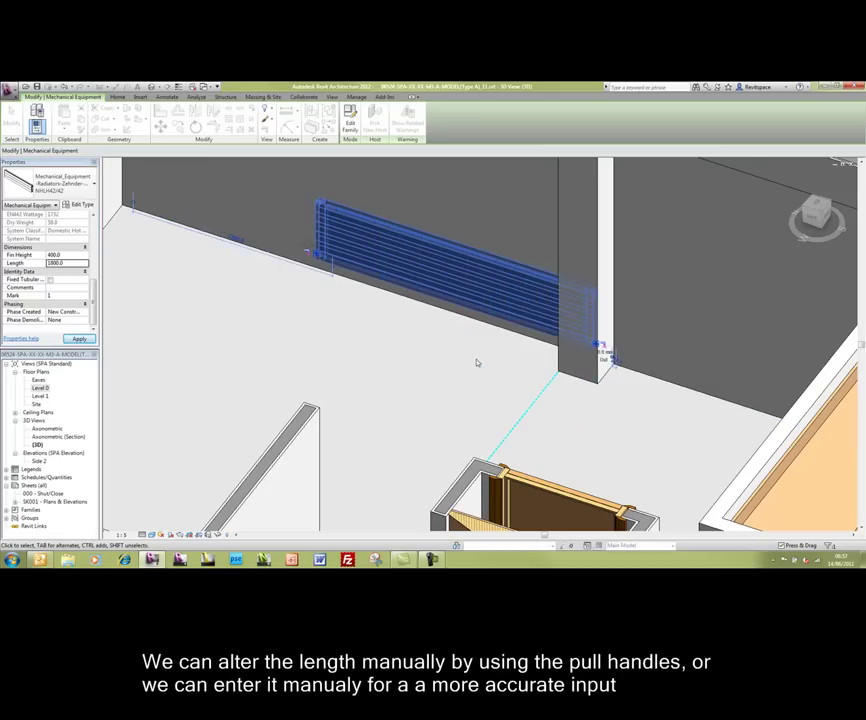
# Slide the radiator left along the wall
pyautogui.moveTo(451, 291); pyautogui.dragTo(534, 338, button='middle')
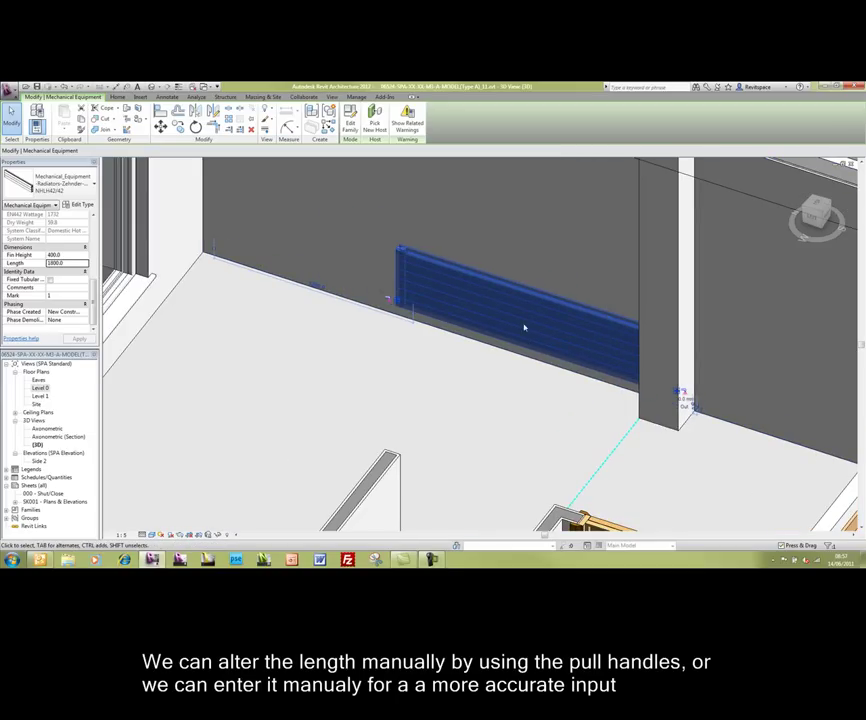
pyautogui.moveTo(529, 297); pyautogui.dragTo(444, 349)
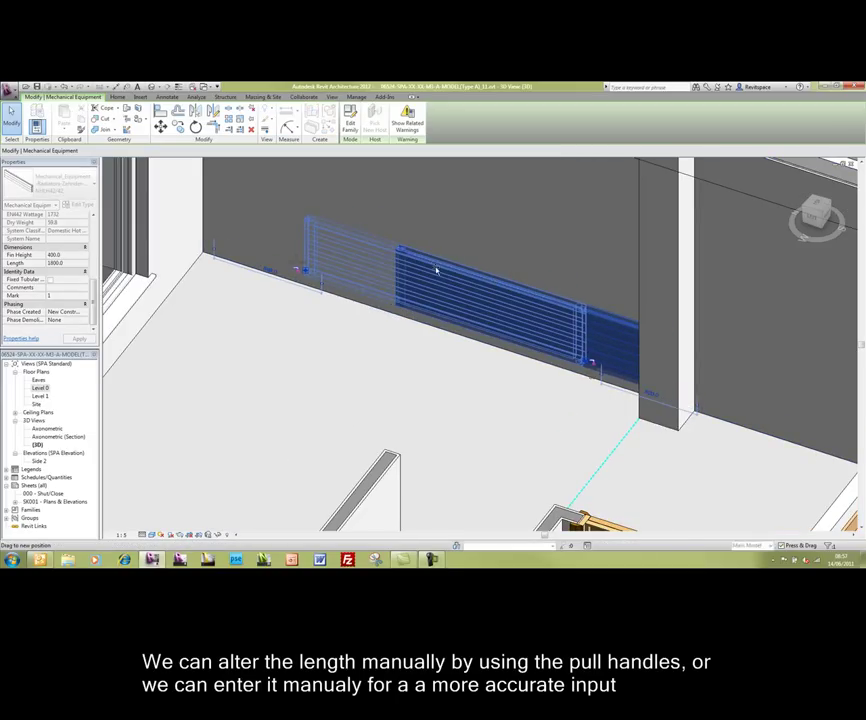
pyautogui.press('Escape')
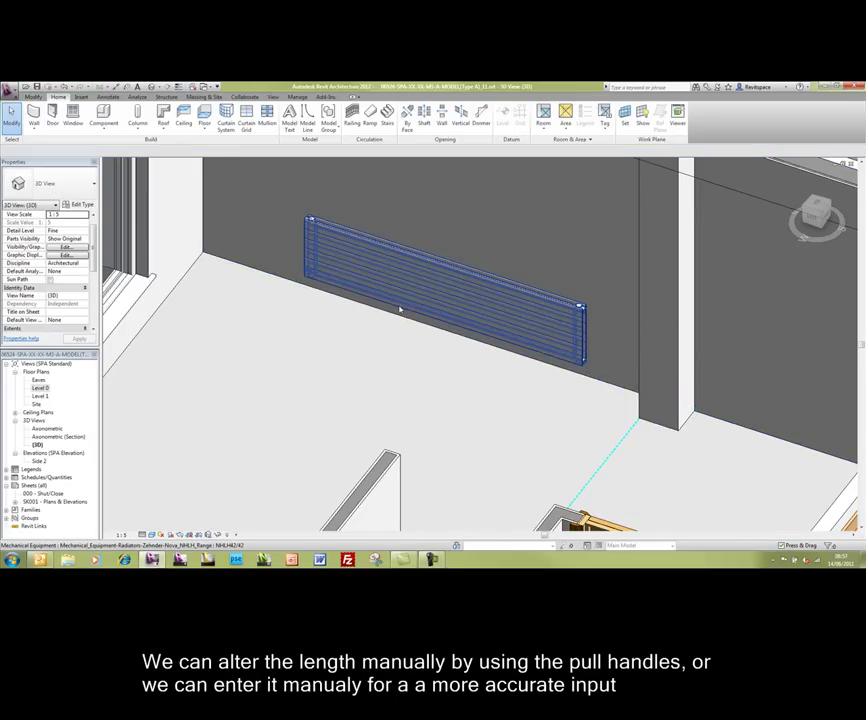
# Change the radiator's Length to 800
pyautogui.click(399, 312)
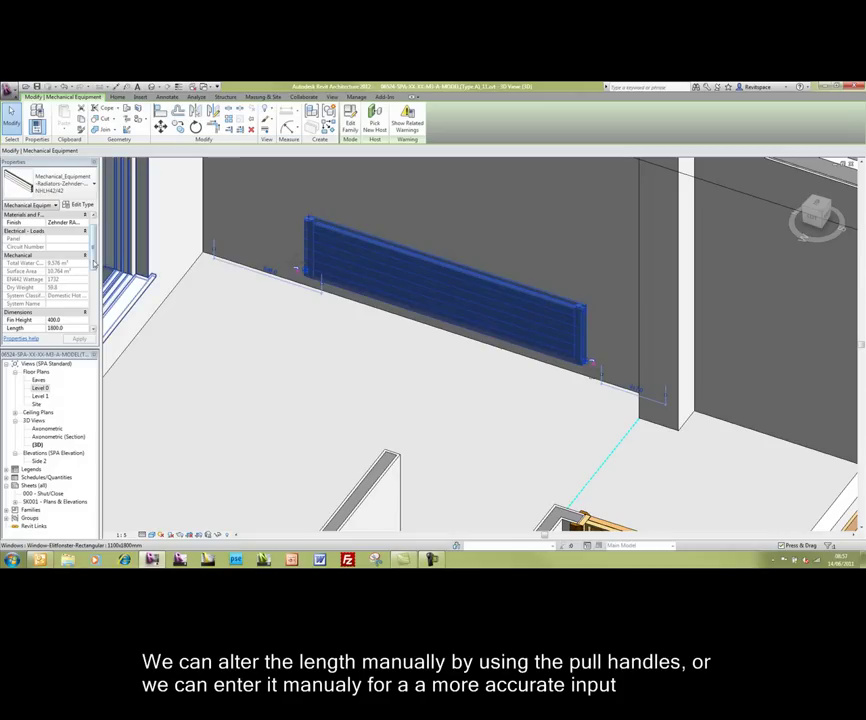
pyautogui.click(76, 287)
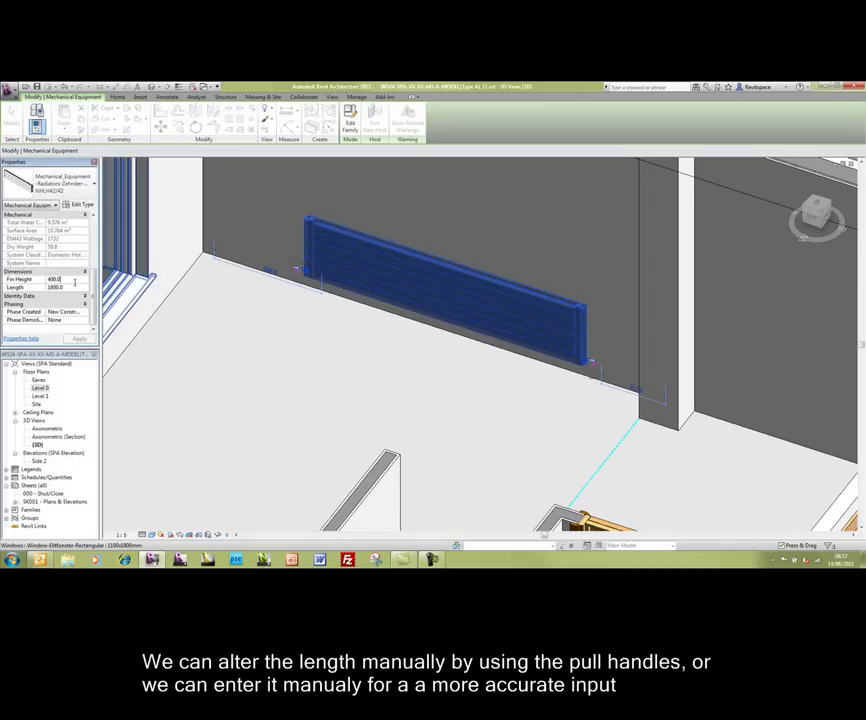
pyautogui.write('800')
pyautogui.press('Return')
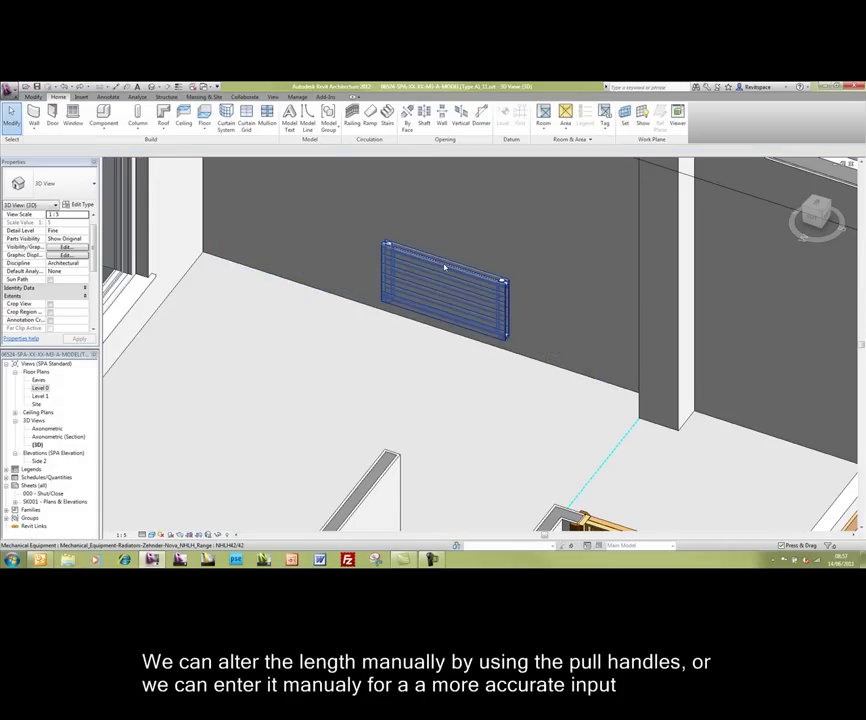
# Select the 800 radiator from a higher angle, expand Identity Data, and widen the Properties palette
pyautogui.click(444, 267)
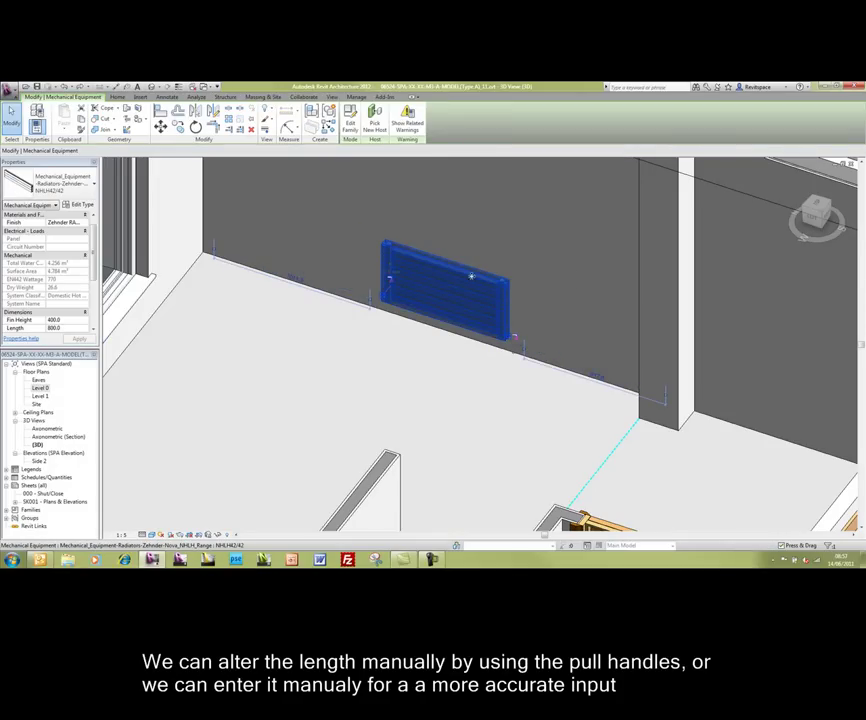
pyautogui.click(423, 348)
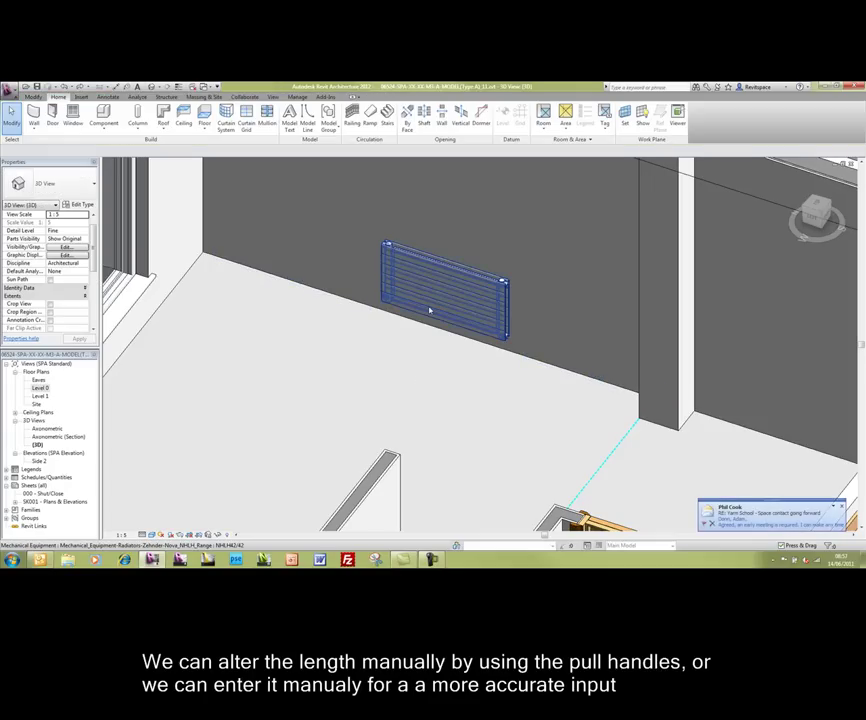
pyautogui.keyDown('shift'); pyautogui.moveTo(425, 315); pyautogui.dragTo(436, 330, button='middle'); pyautogui.keyUp('shift')
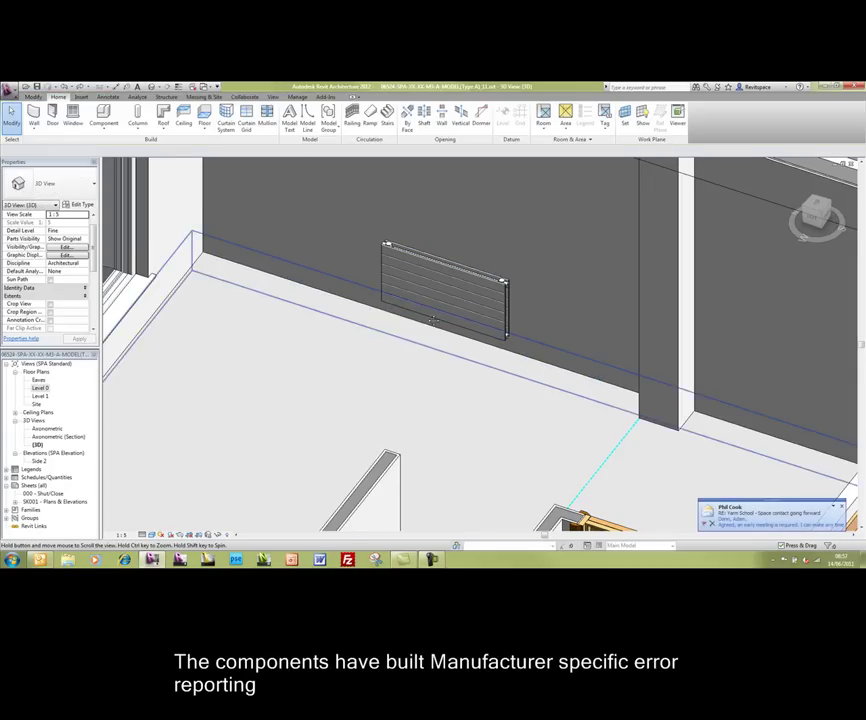
pyautogui.click(436, 330)
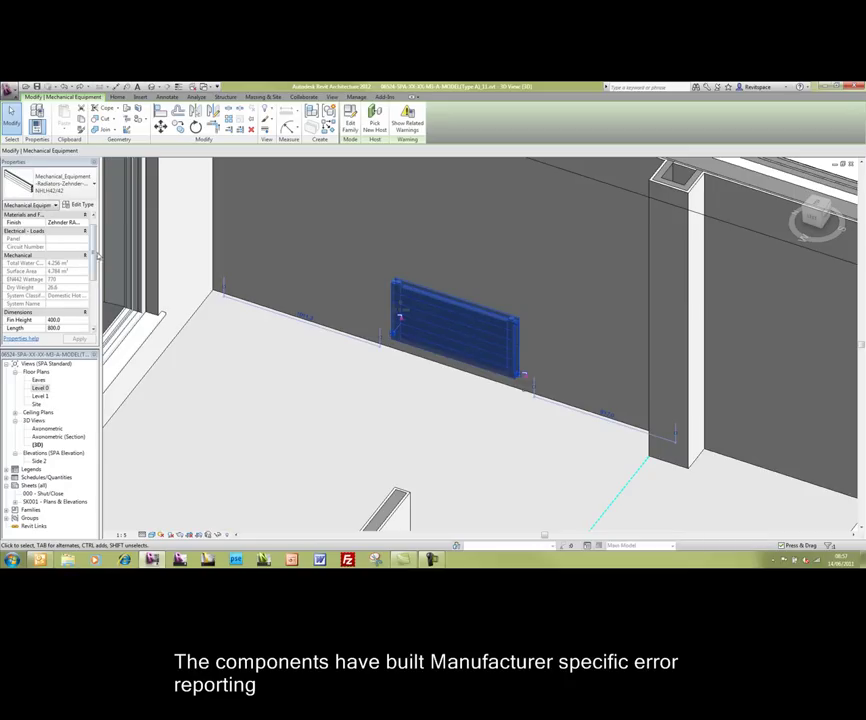
pyautogui.scroll(-3, 75, 269)
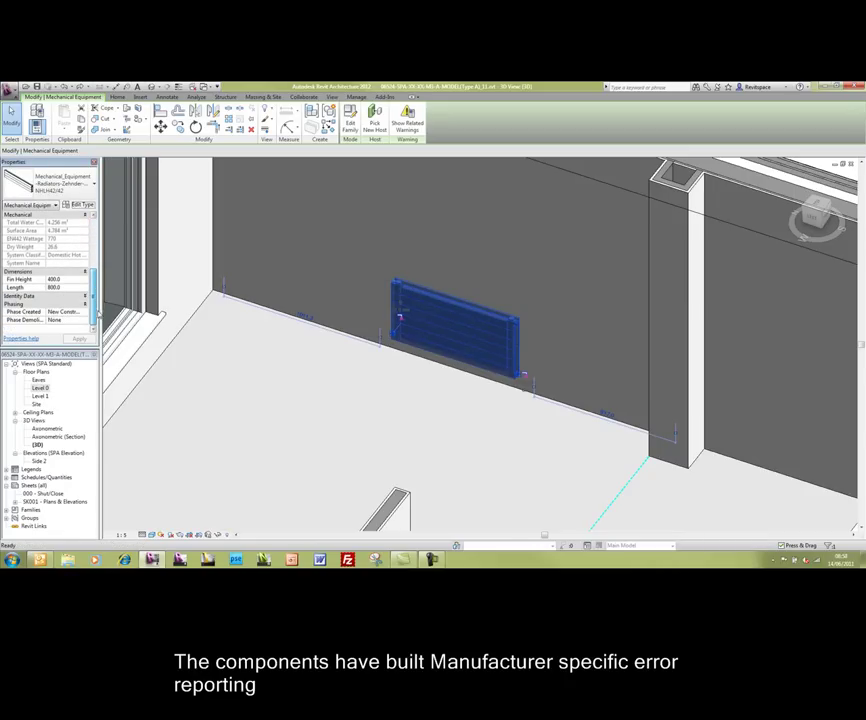
pyautogui.click(68, 296)
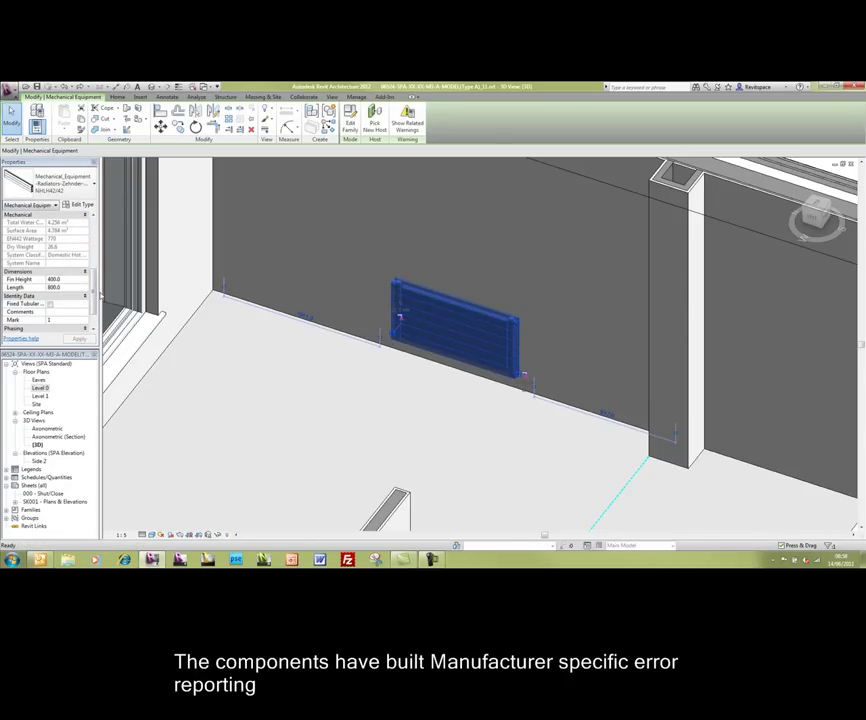
pyautogui.moveTo(98, 295); pyautogui.dragTo(183, 296)
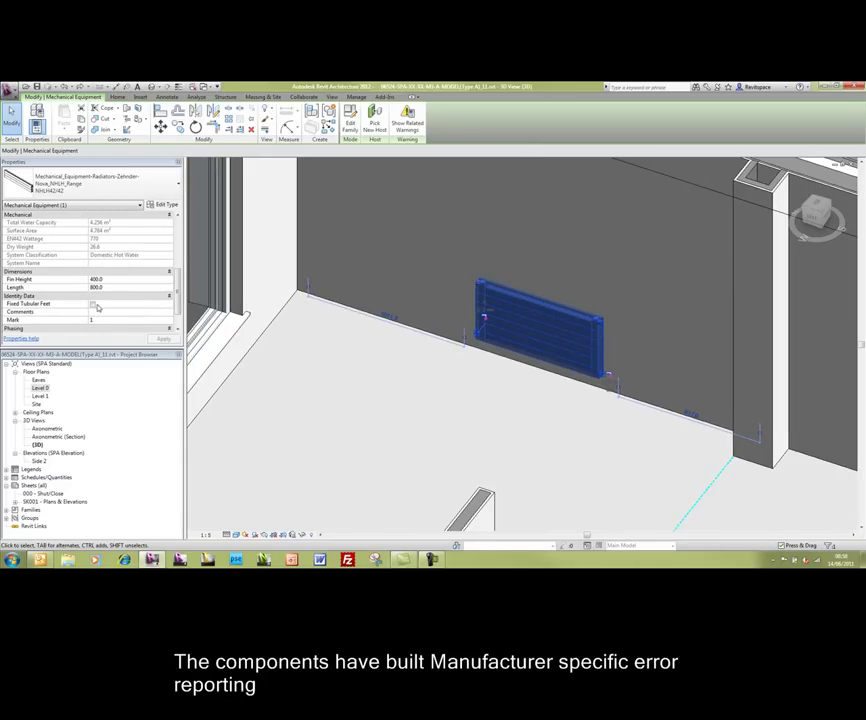
# Turn on Fixed Tubular Feet and set the radiator Length back to 1800
pyautogui.click(93, 304)
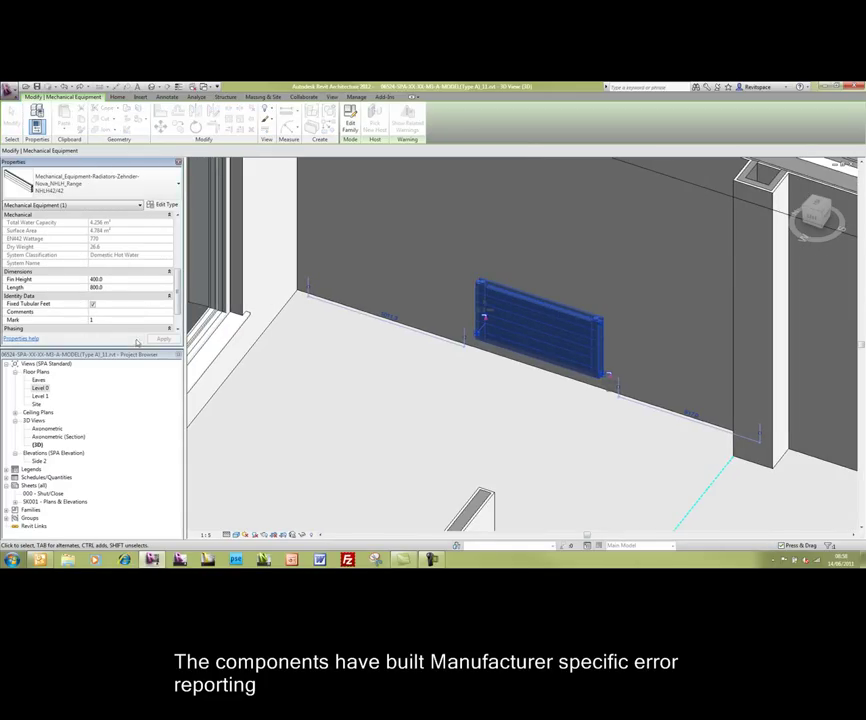
pyautogui.click(452, 416)
pyautogui.moveTo(452, 416); pyautogui.dragTo(404, 419, button='middle')
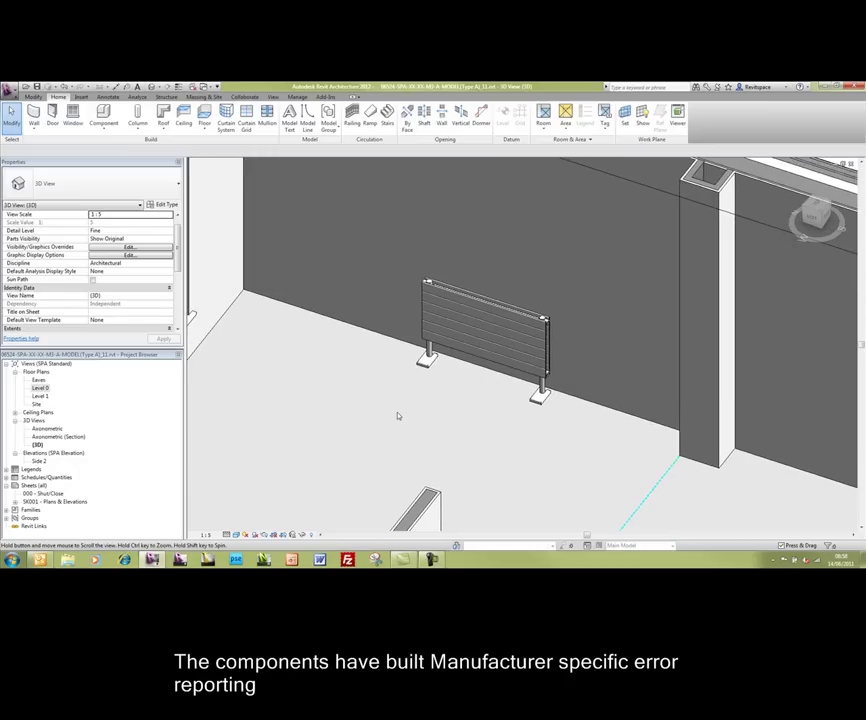
pyautogui.scroll(2, 404, 419)
pyautogui.click(410, 400)
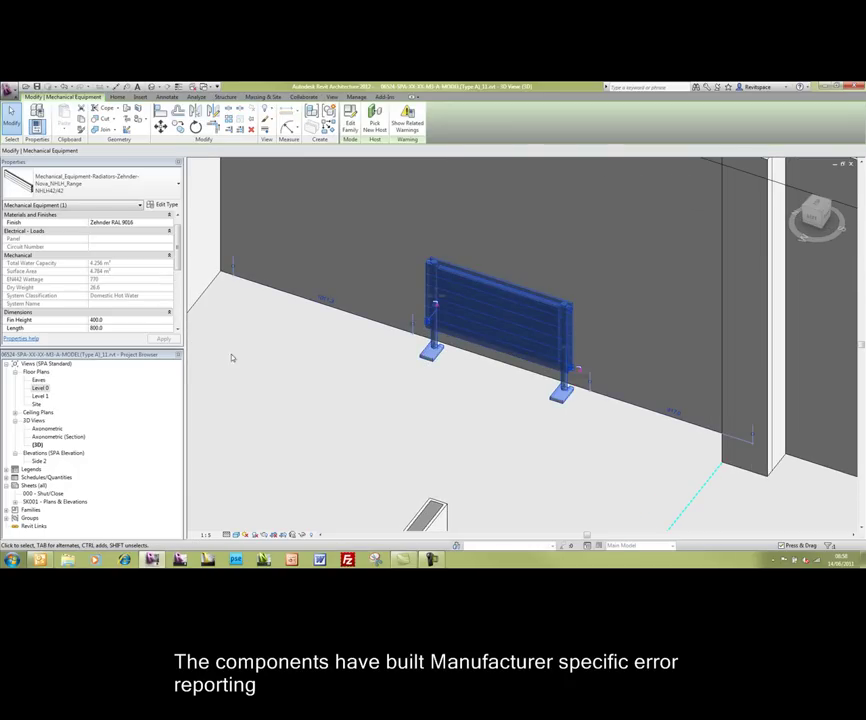
pyautogui.scroll(-3, 120, 290)
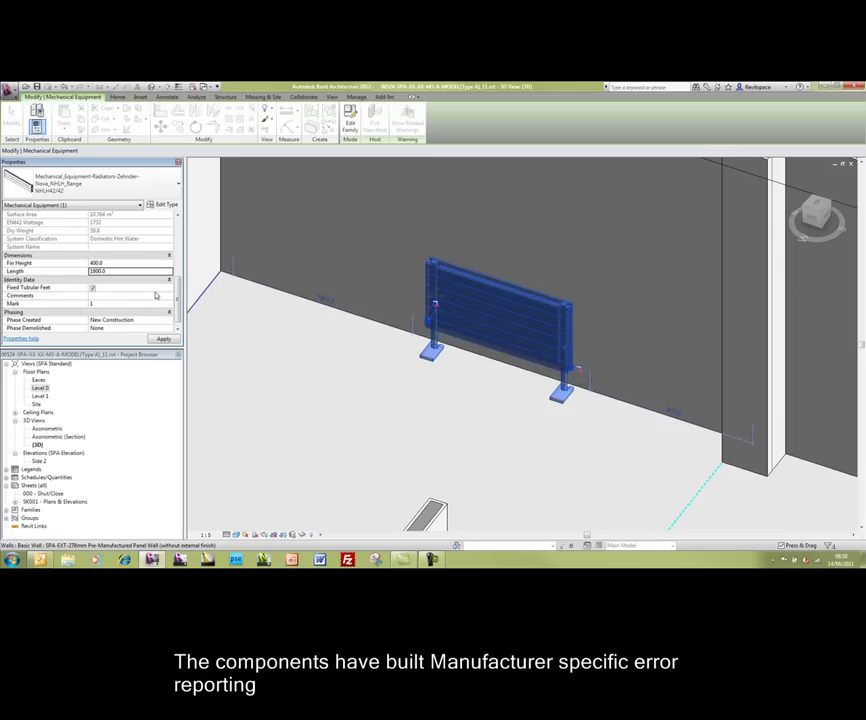
pyautogui.click(287, 378)
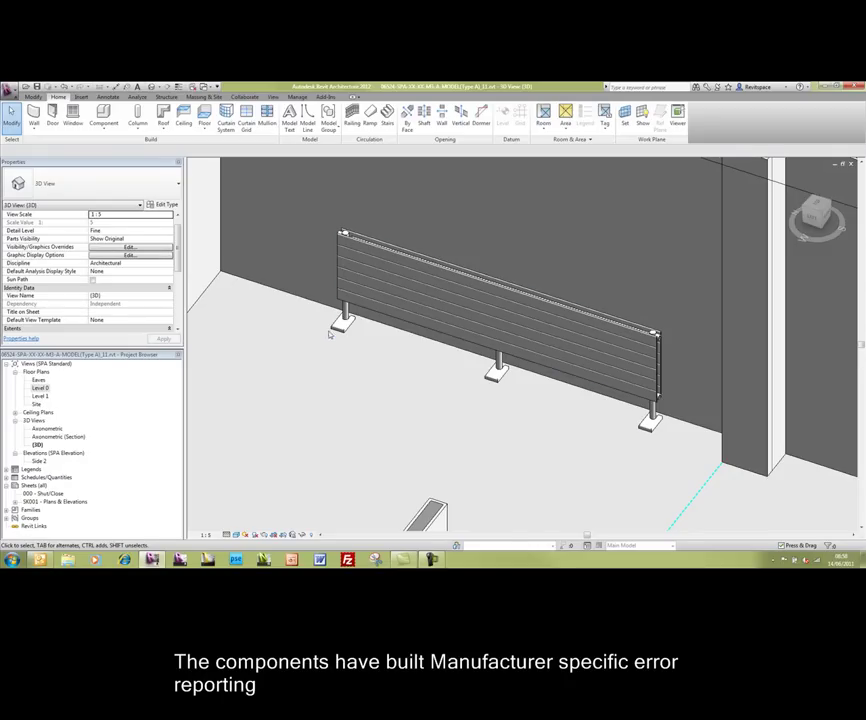
# Untick Fixed Tubular Feet on the 1800 radiator and orbit around to confirm it is wall-hung
pyautogui.click(350, 300)
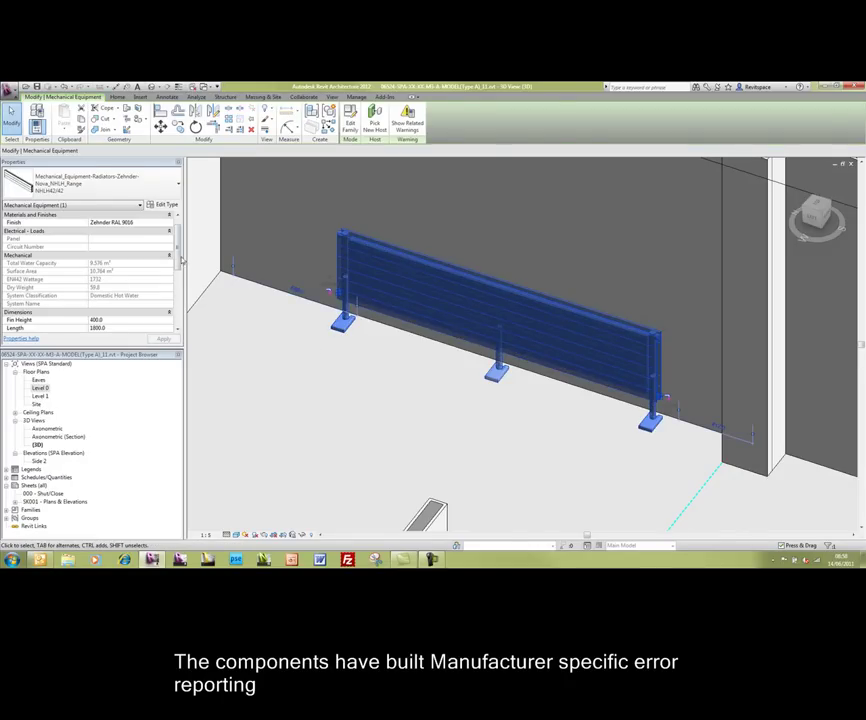
pyautogui.scroll(-3, 100, 290)
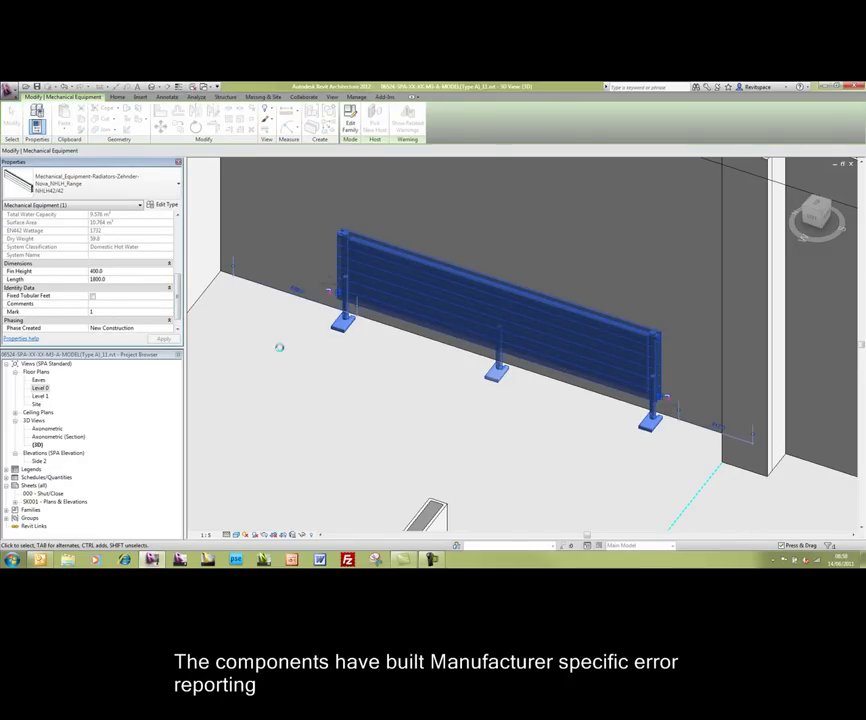
pyautogui.click(366, 415)
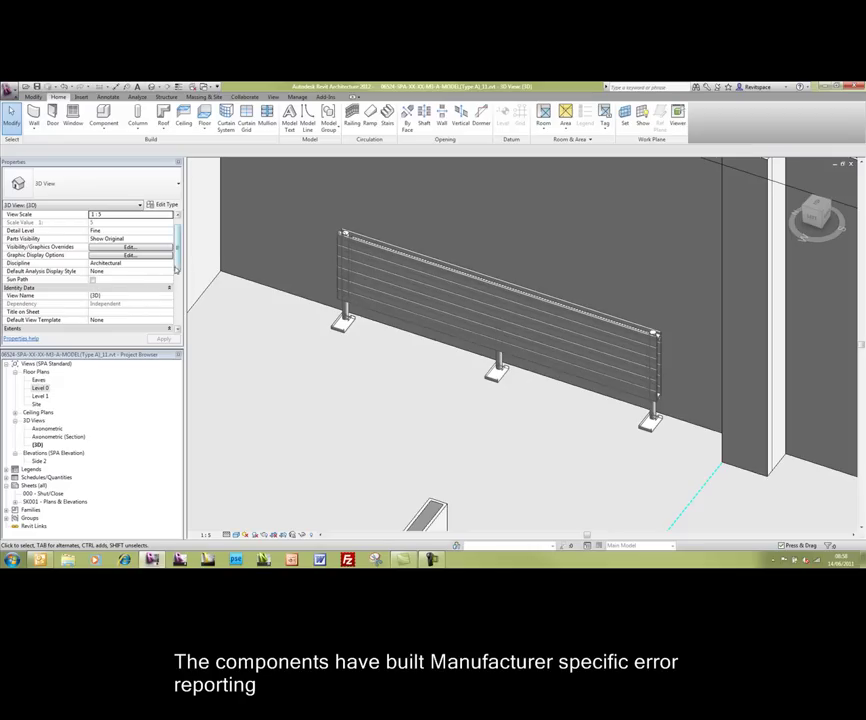
pyautogui.scroll(-5, 176, 271)
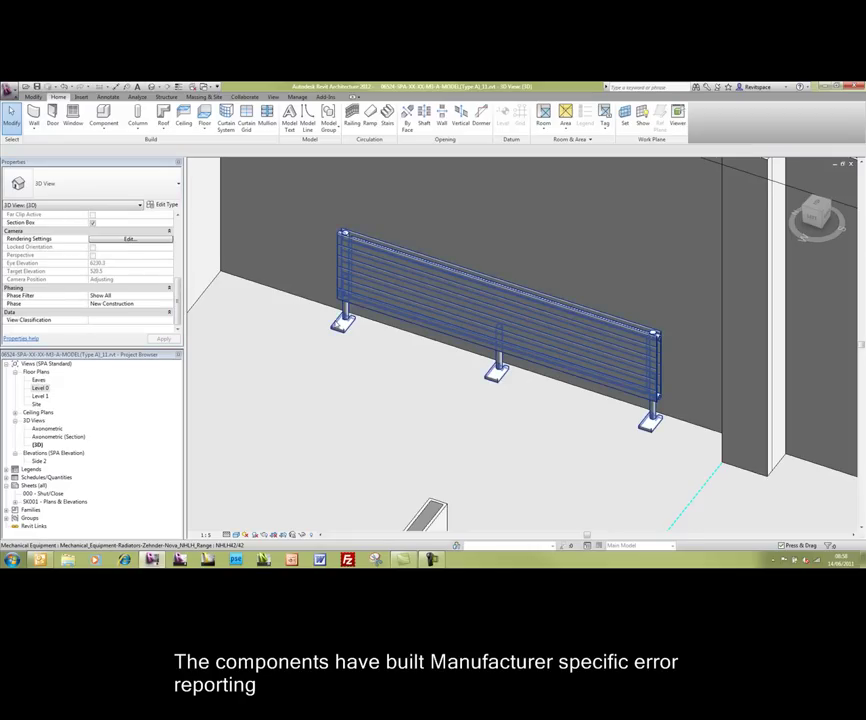
pyautogui.click(345, 265)
pyautogui.scroll(-1, 173, 287)
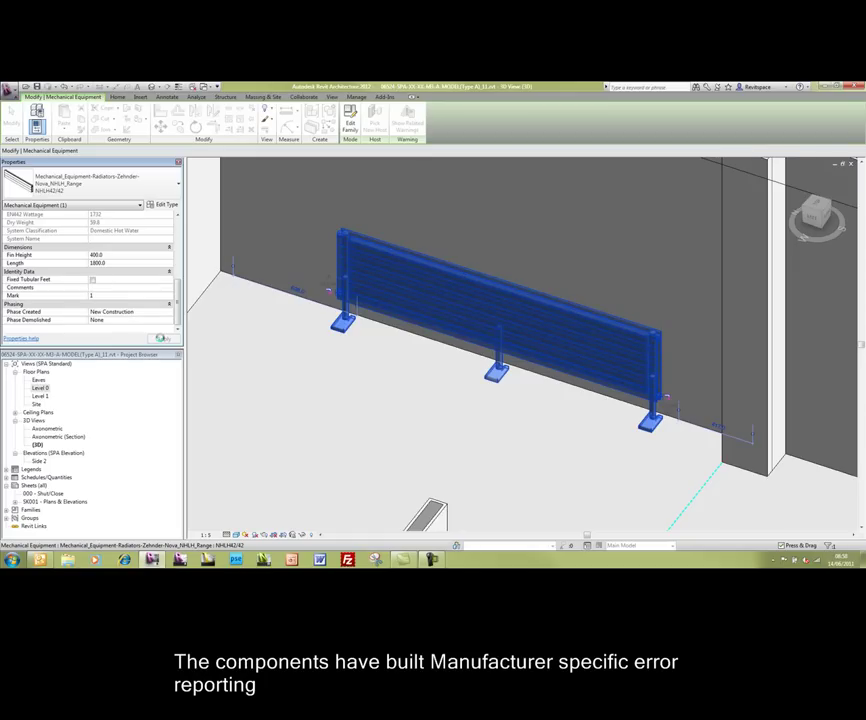
pyautogui.moveTo(329, 399)
pyautogui.keyDown('shift'); pyautogui.mouseDown(button='middle')
pyautogui.moveTo(465, 412)
pyautogui.moveTo(497, 316)
pyautogui.mouseUp(button='middle'); pyautogui.keyUp('shift')
pyautogui.click(465, 412)
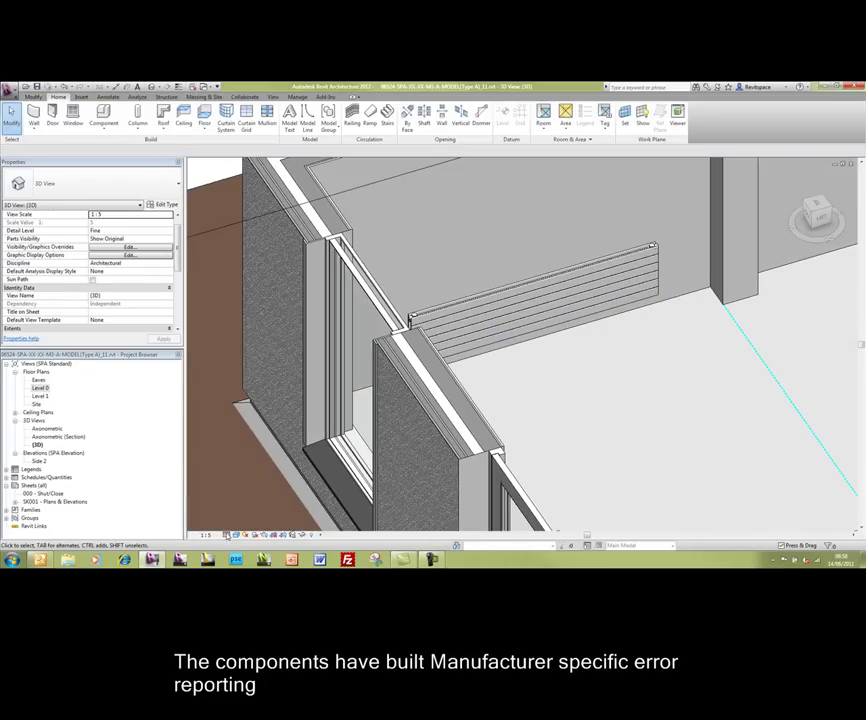
# Switch the 3D view to Coarse detail and orbit down to inspect the radiator
pyautogui.click(228, 536)
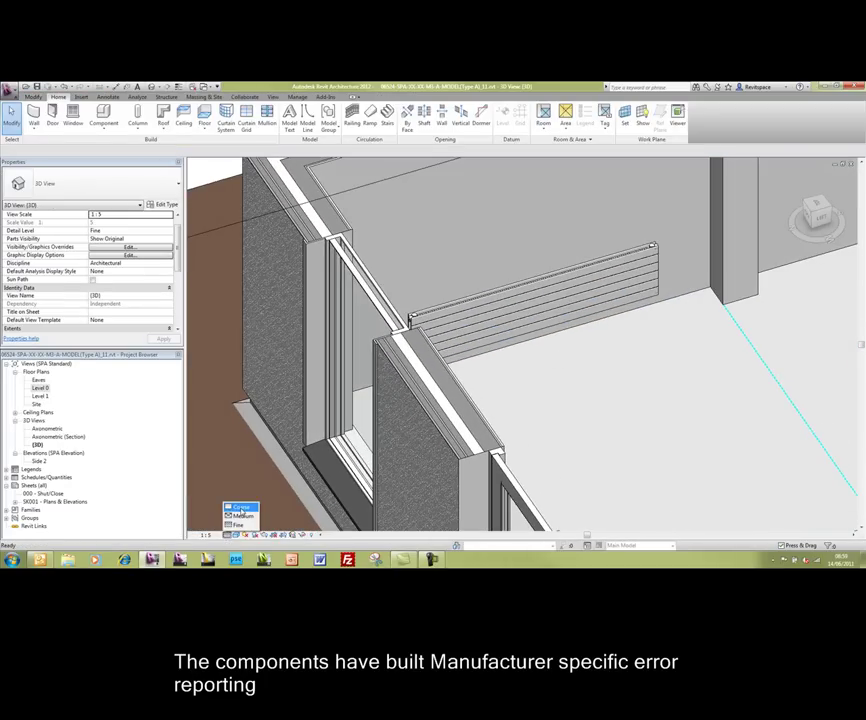
pyautogui.click(240, 508)
pyautogui.scroll(3, 611, 360)
pyautogui.scroll(3, 640, 375)
pyautogui.moveTo(655, 365)
pyautogui.keyDown('shift'); pyautogui.mouseDown(button='middle')
pyautogui.moveTo(576, 452)
pyautogui.moveTo(592, 412)
pyautogui.mouseUp(button='middle'); pyautogui.keyUp('shift')
pyautogui.scroll(3, 634, 402)
pyautogui.scroll(2, 537, 434)
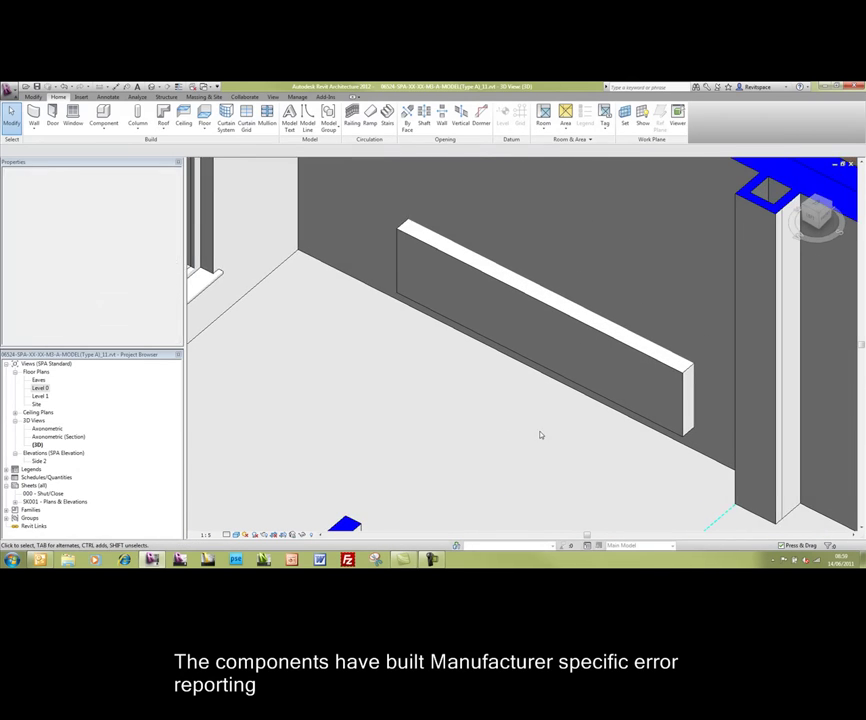
pyautogui.keyDown('shift'); pyautogui.moveTo(537, 434); pyautogui.dragTo(553, 431, button='middle'); pyautogui.keyUp('shift')
# Try Medium and Fine detail, return to Coarse, and orbit toward the shelving and counter
pyautogui.click(228, 536)
pyautogui.click(241, 516)
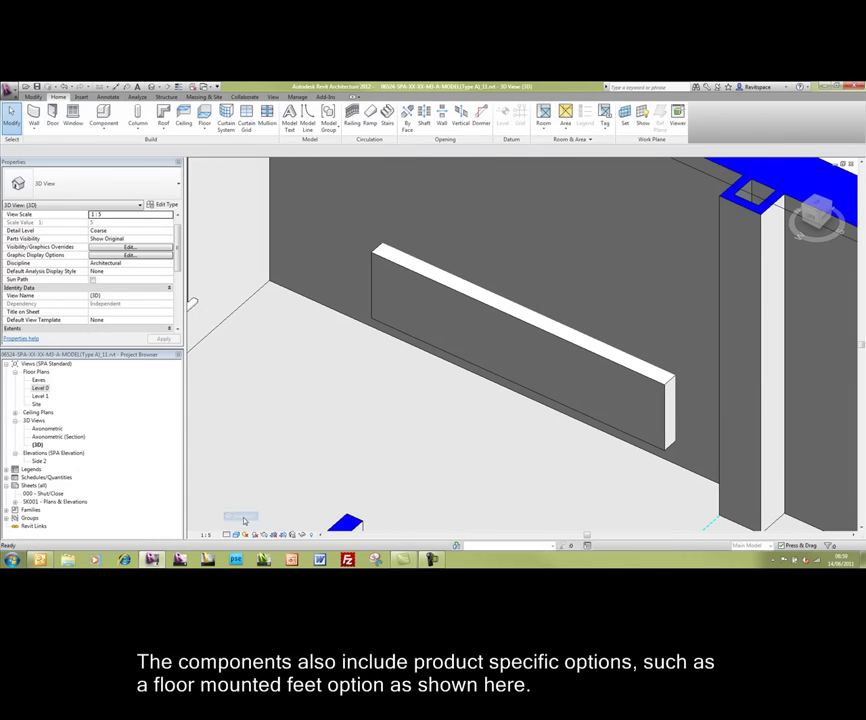
pyautogui.click(229, 536)
pyautogui.click(238, 525)
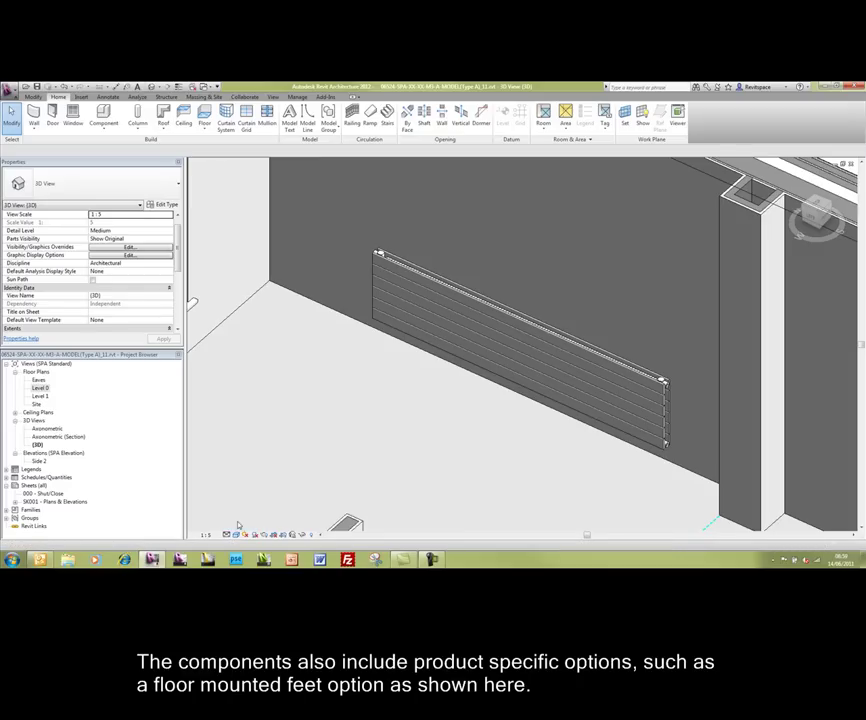
pyautogui.click(229, 536)
pyautogui.click(240, 507)
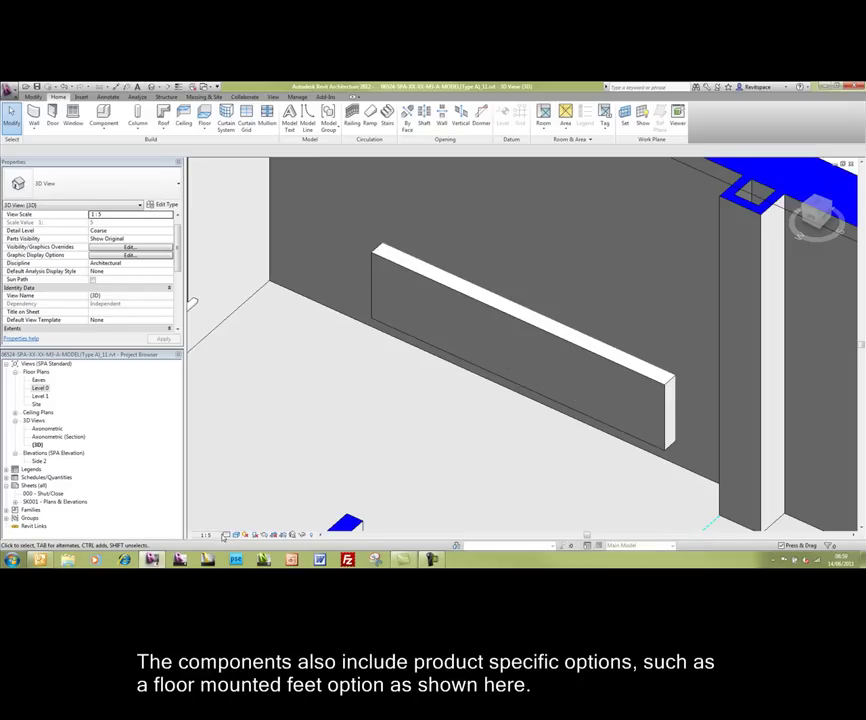
pyautogui.moveTo(319, 430)
pyautogui.keyDown('shift'); pyautogui.mouseDown(button='middle')
pyautogui.moveTo(450, 452)
pyautogui.moveTo(620, 354)
pyautogui.moveTo(433, 443)
pyautogui.moveTo(367, 439)
pyautogui.moveTo(364, 483)
pyautogui.moveTo(445, 437)
pyautogui.mouseUp(button='middle'); pyautogui.keyUp('shift')
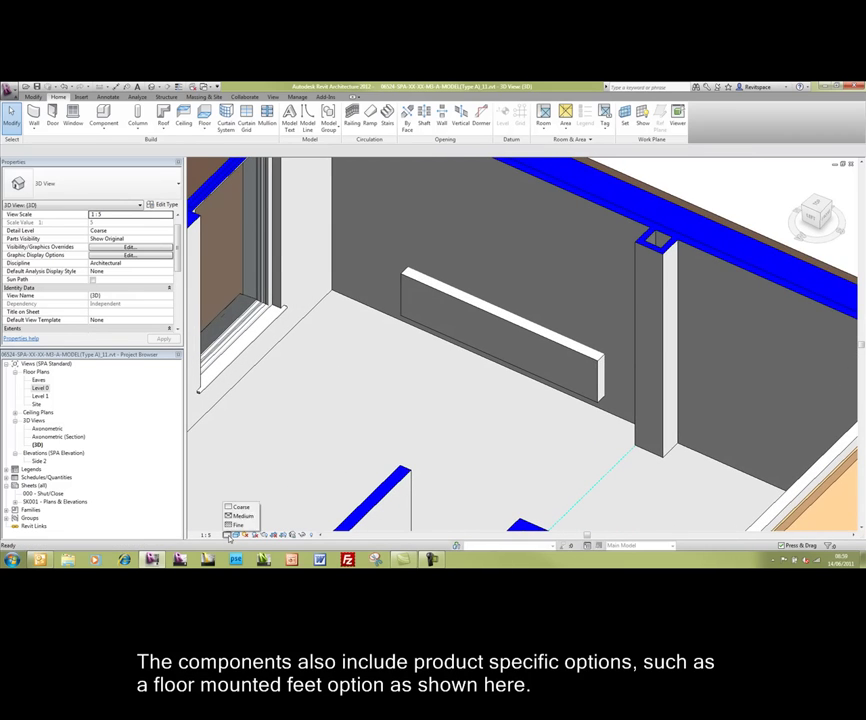